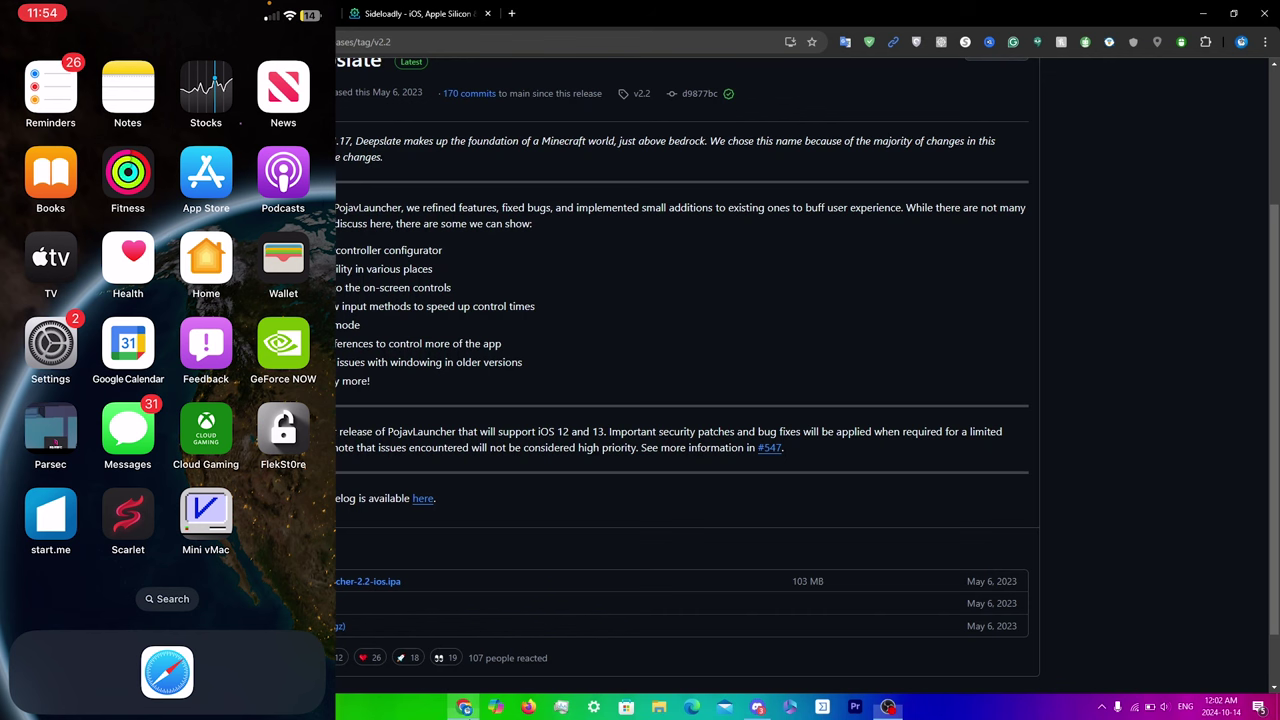
Step: Bring Chrome in front of the phone mirror, showing the PojavLauncher v2.2 Deepslate release page
left_click(379, 415)
scroll(379, 415, "up", 2)
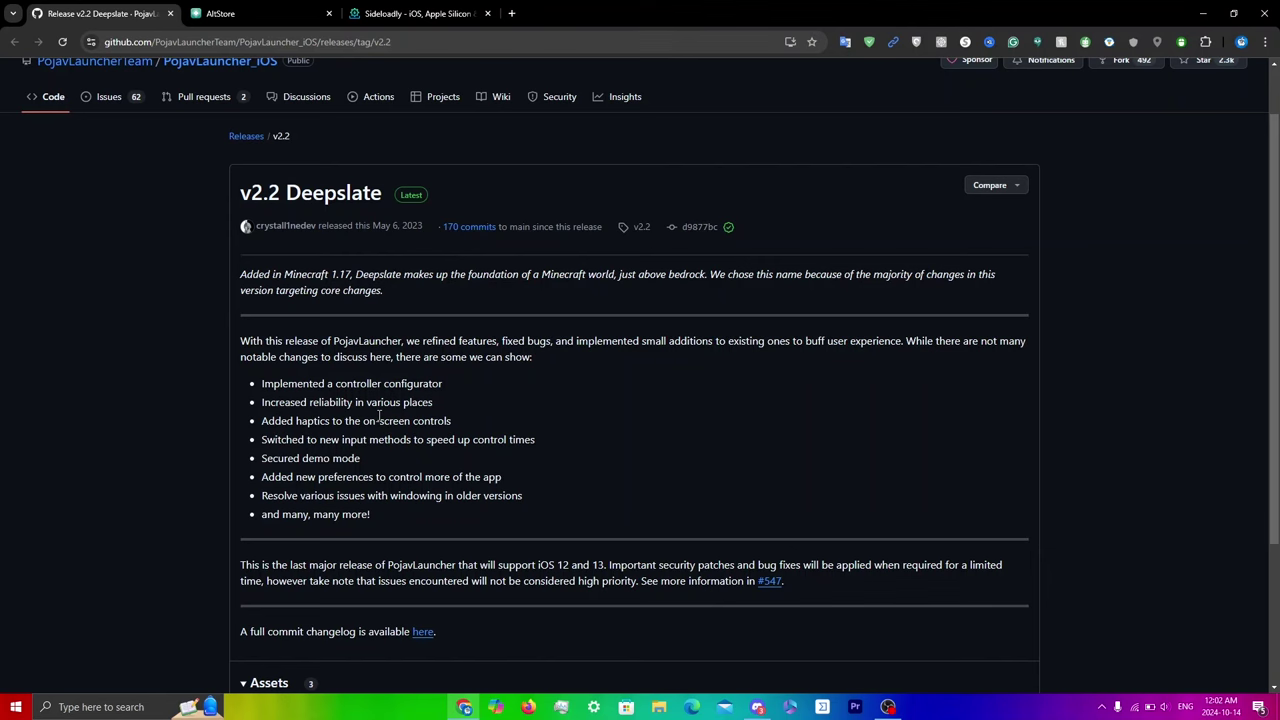
Step: View the AltStore tab, then the sideloadly.io tab with its features and Windows requirements
left_click(200, 16)
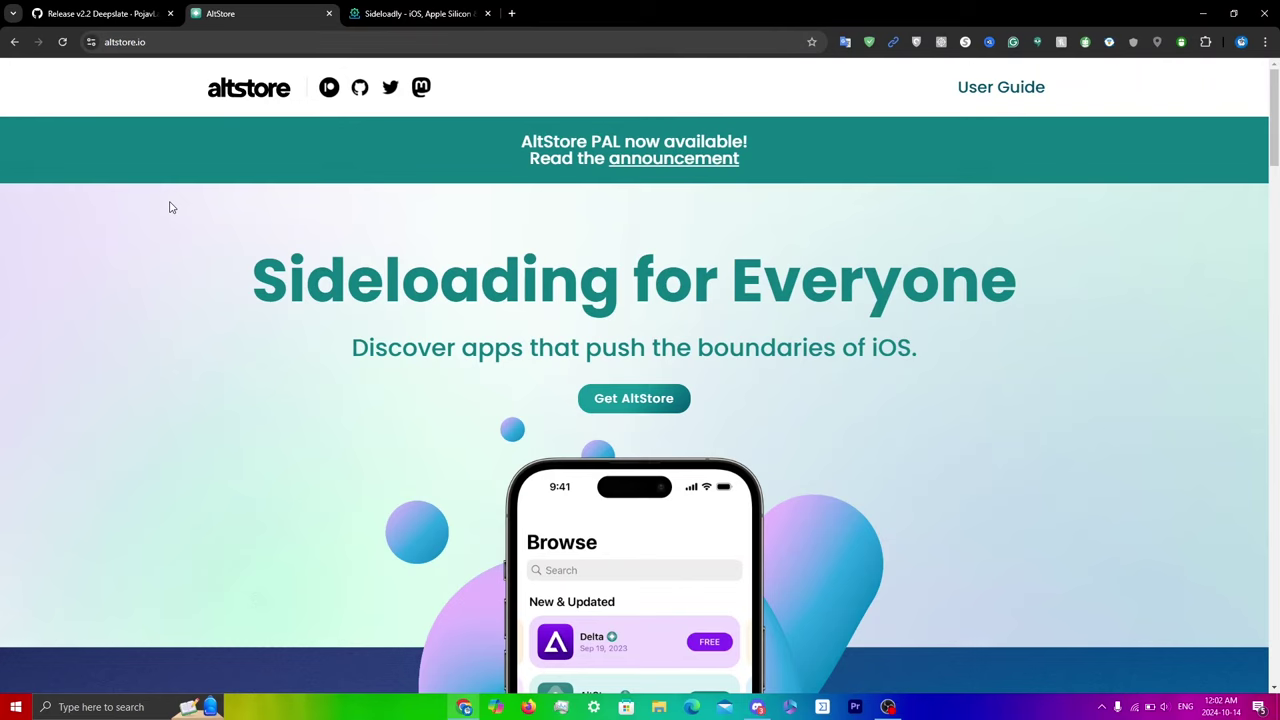
left_click(404, 22)
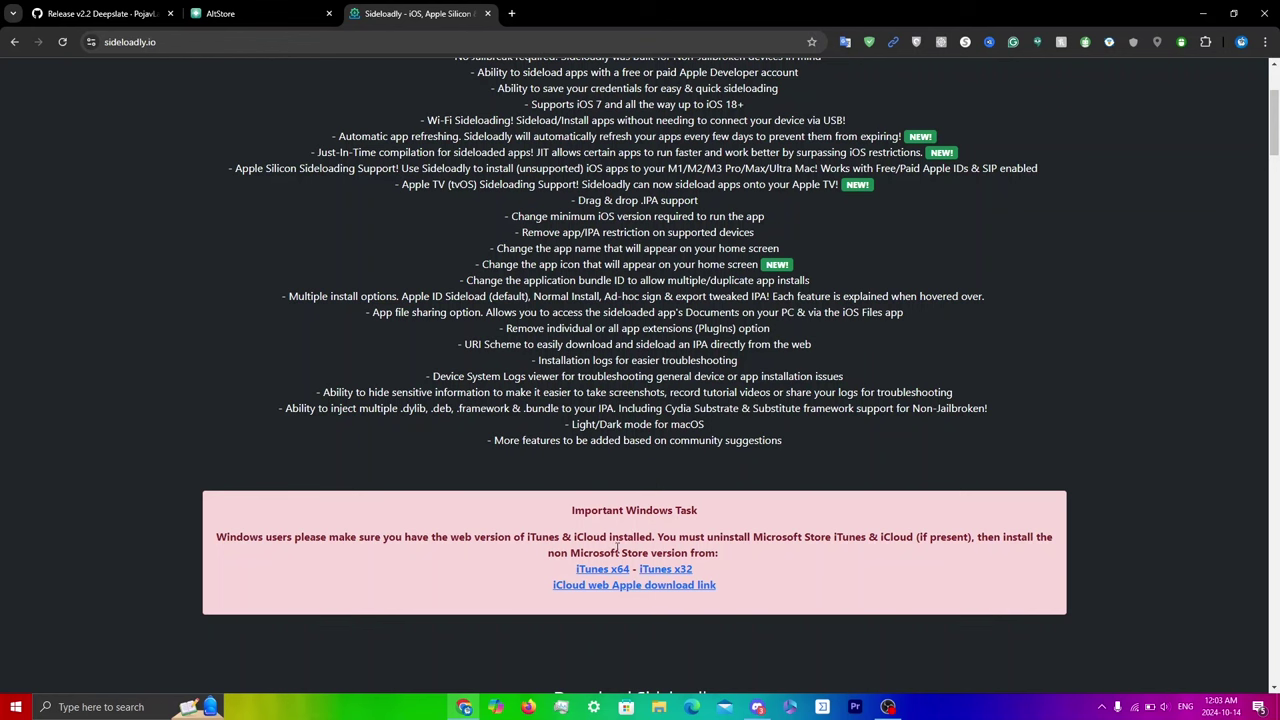
Step: Download net.kdt.pojavlauncher-2.2-ios.ipa from the GitHub Assets, then reveal the desktop
left_click(70, 14)
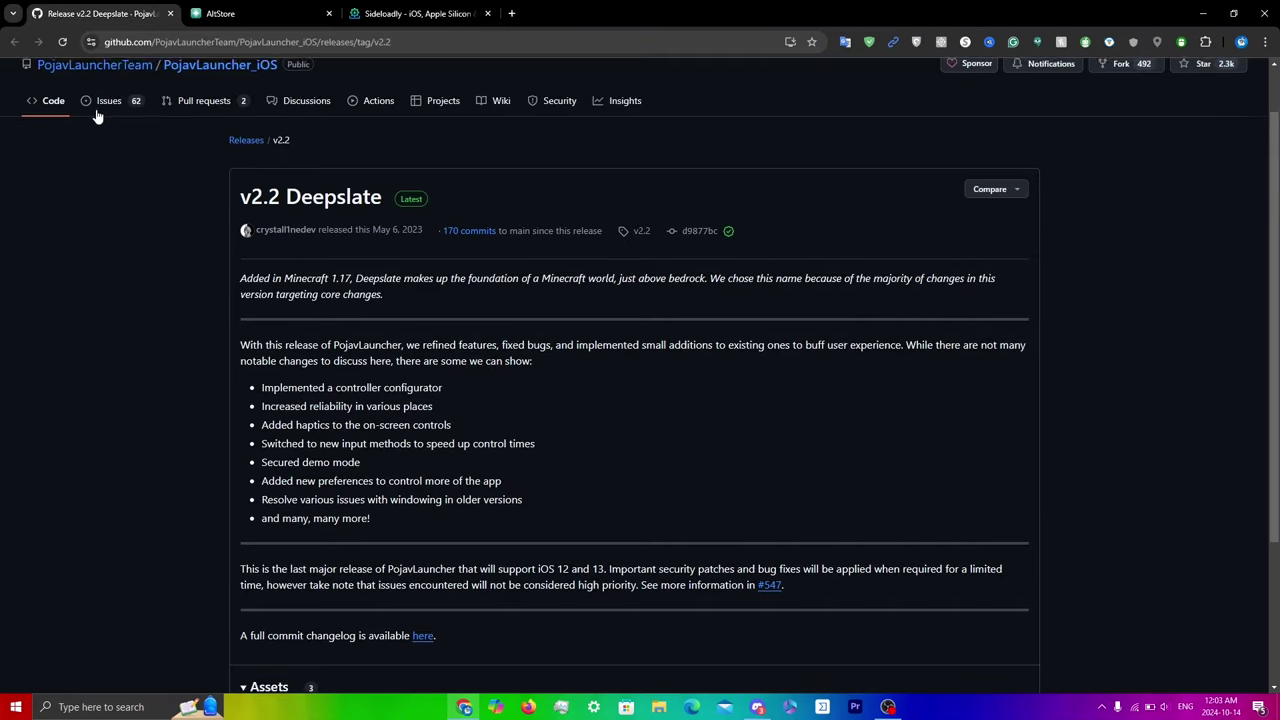
scroll(97, 115, "up", 1)
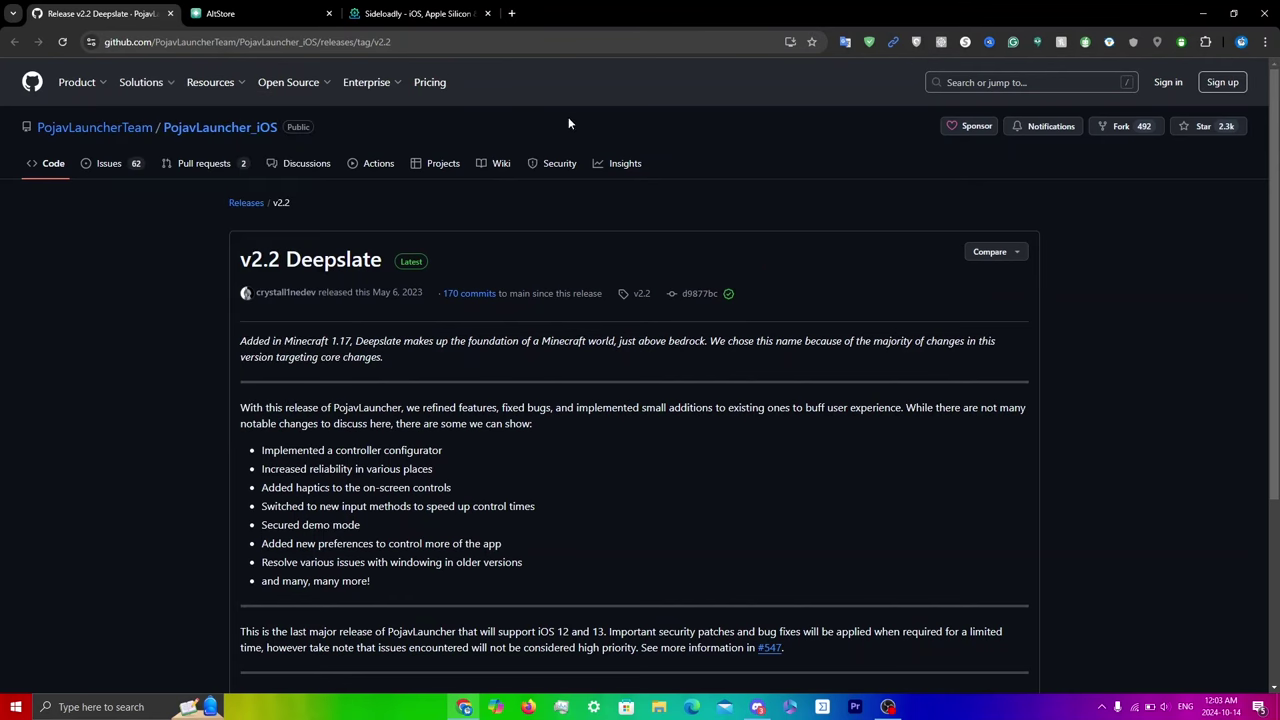
scroll(600, 170, "down", 3)
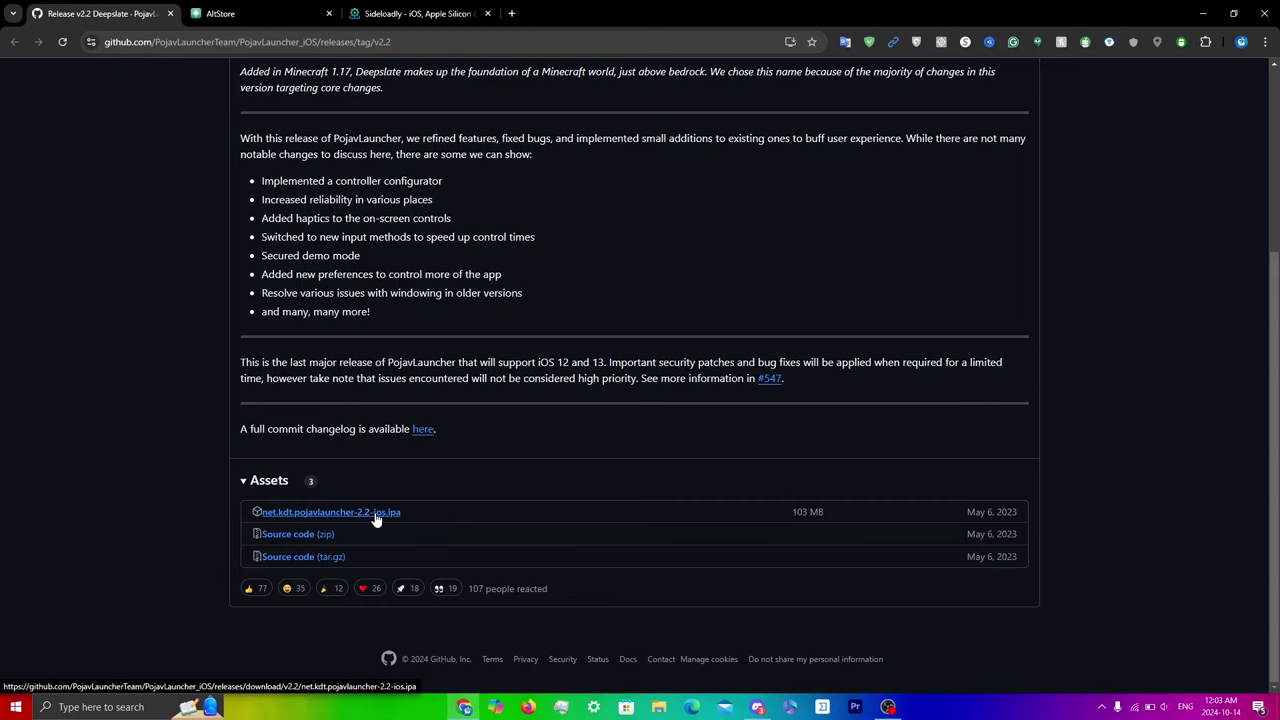
left_click(376, 519)
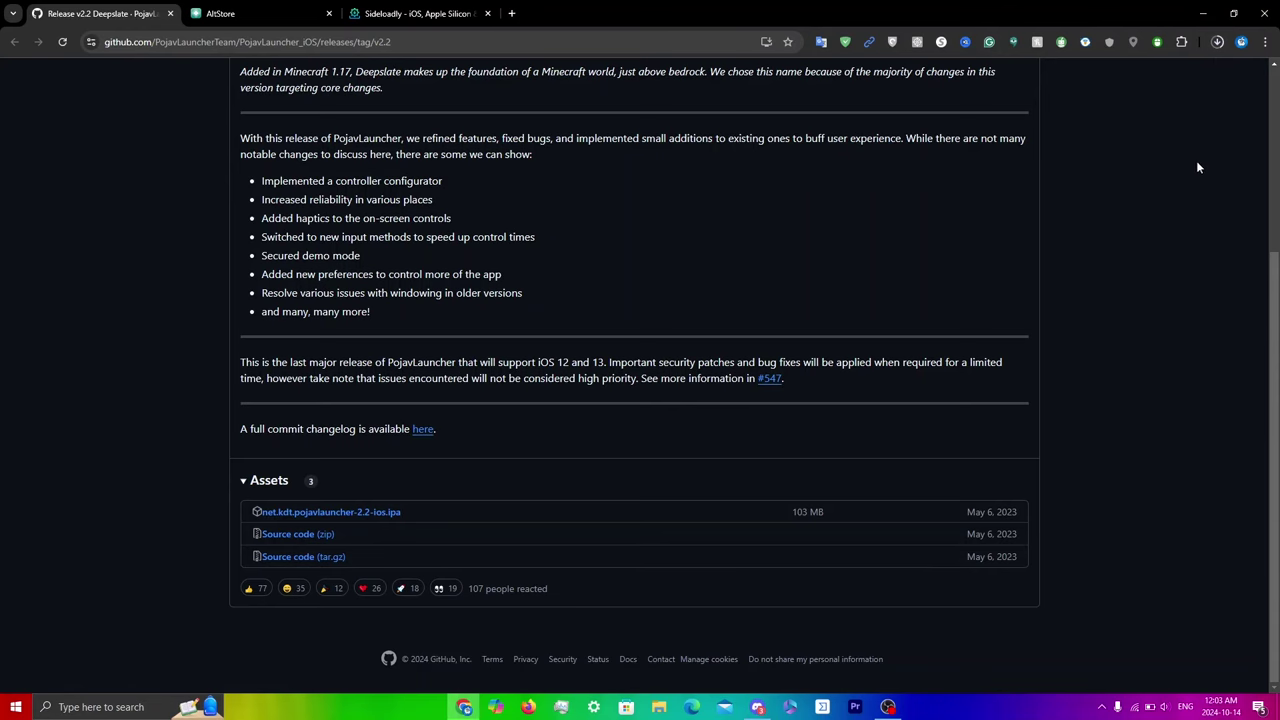
key("super+d")
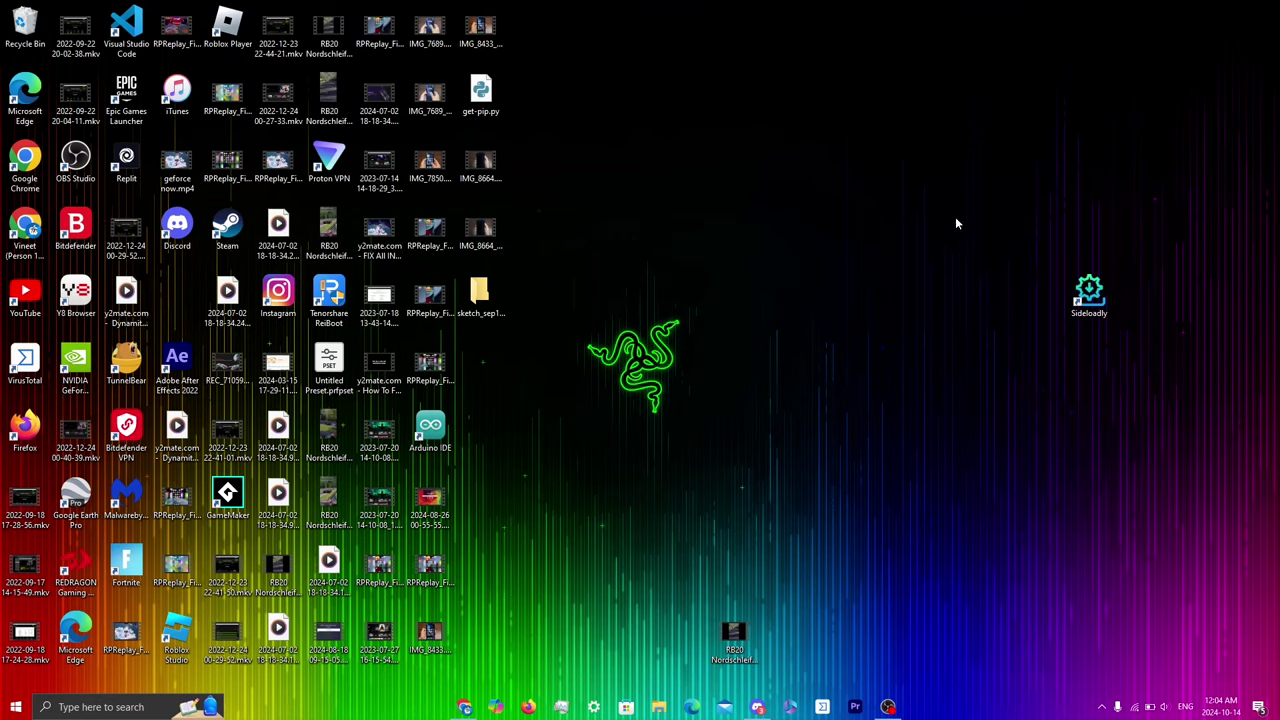
Step: Launch Sideloadly, accept its startup question, and load net.kdt.pojavlauncher-2.2-ios.ipa from Downloads
double_click(1092, 304)
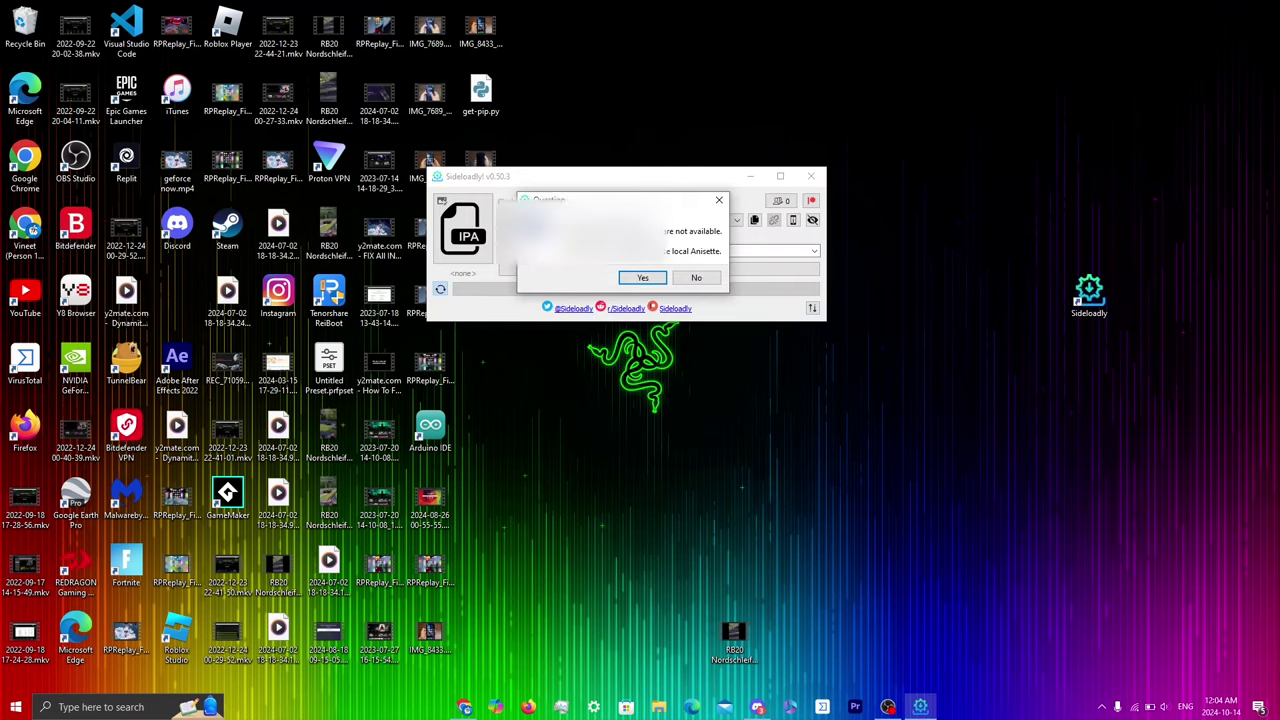
left_click(646, 279)
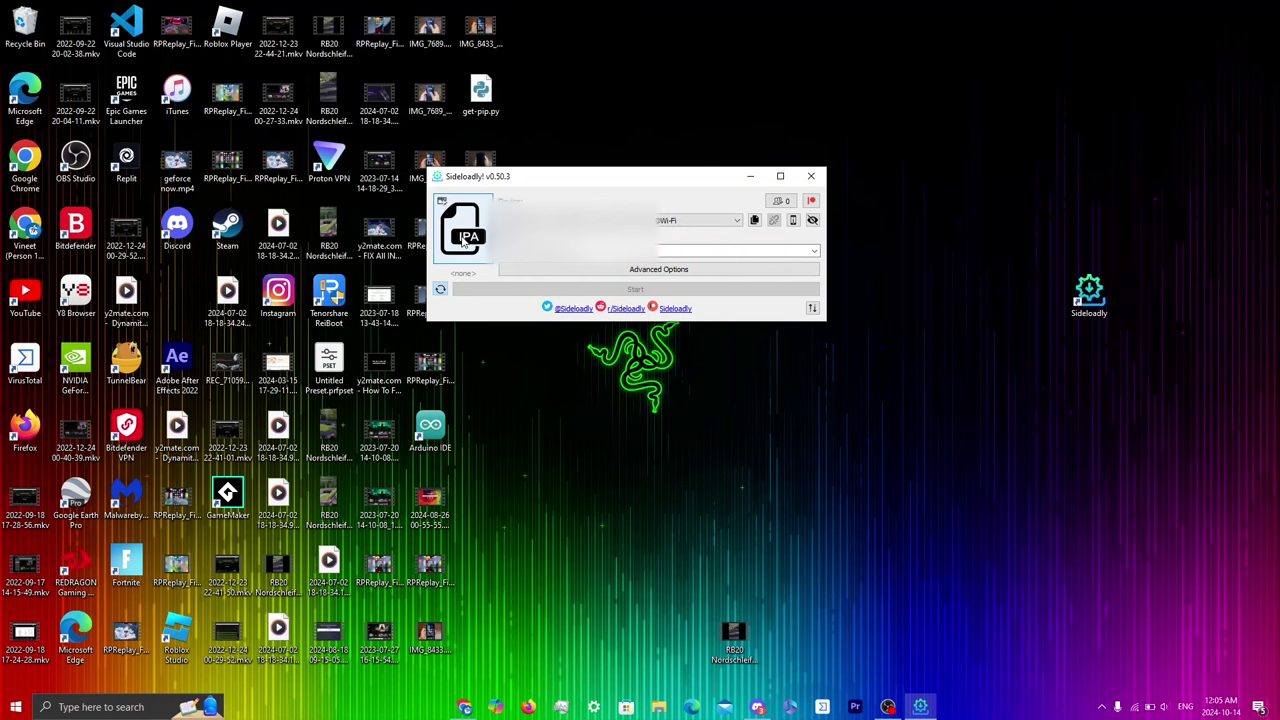
left_click(465, 238)
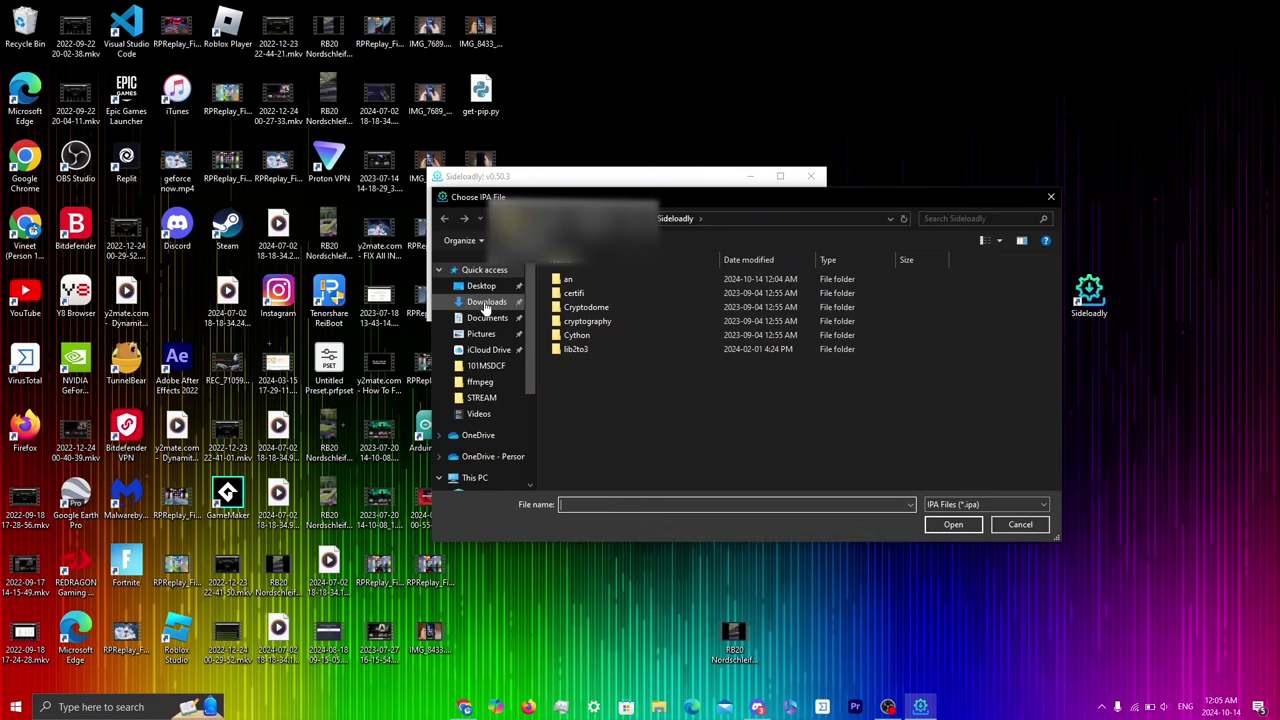
left_click(486, 303)
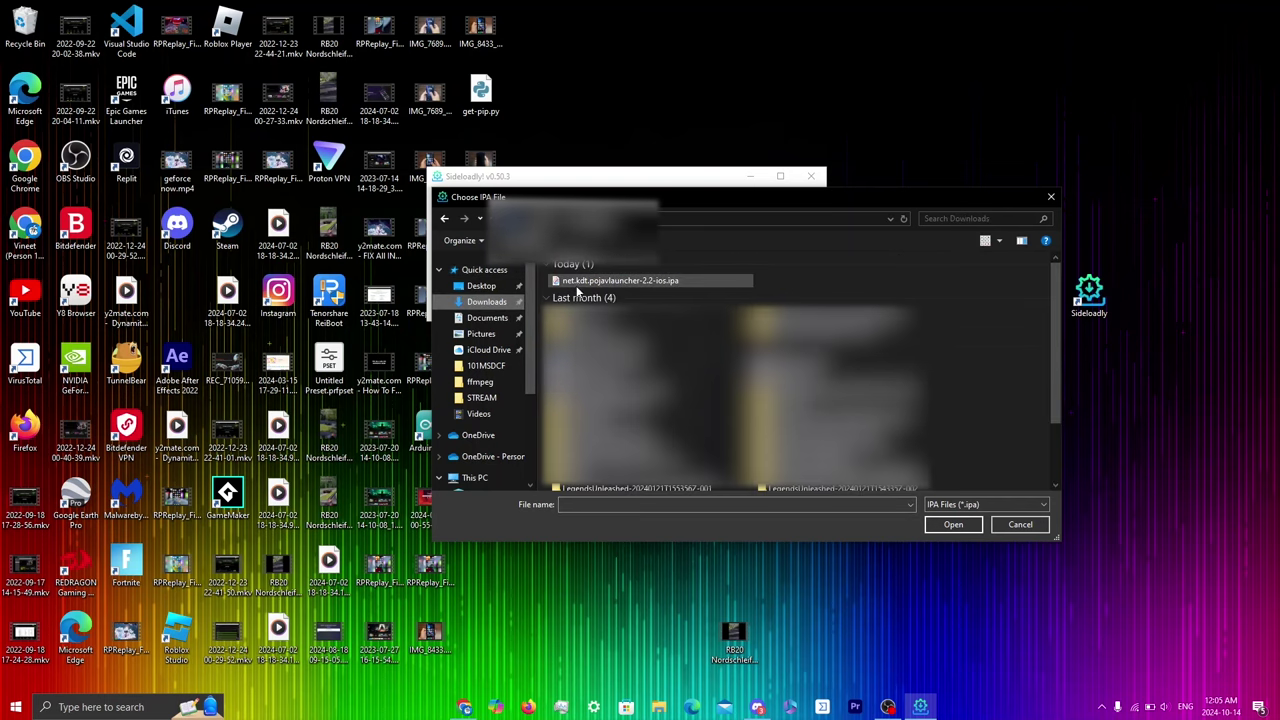
double_click(590, 281)
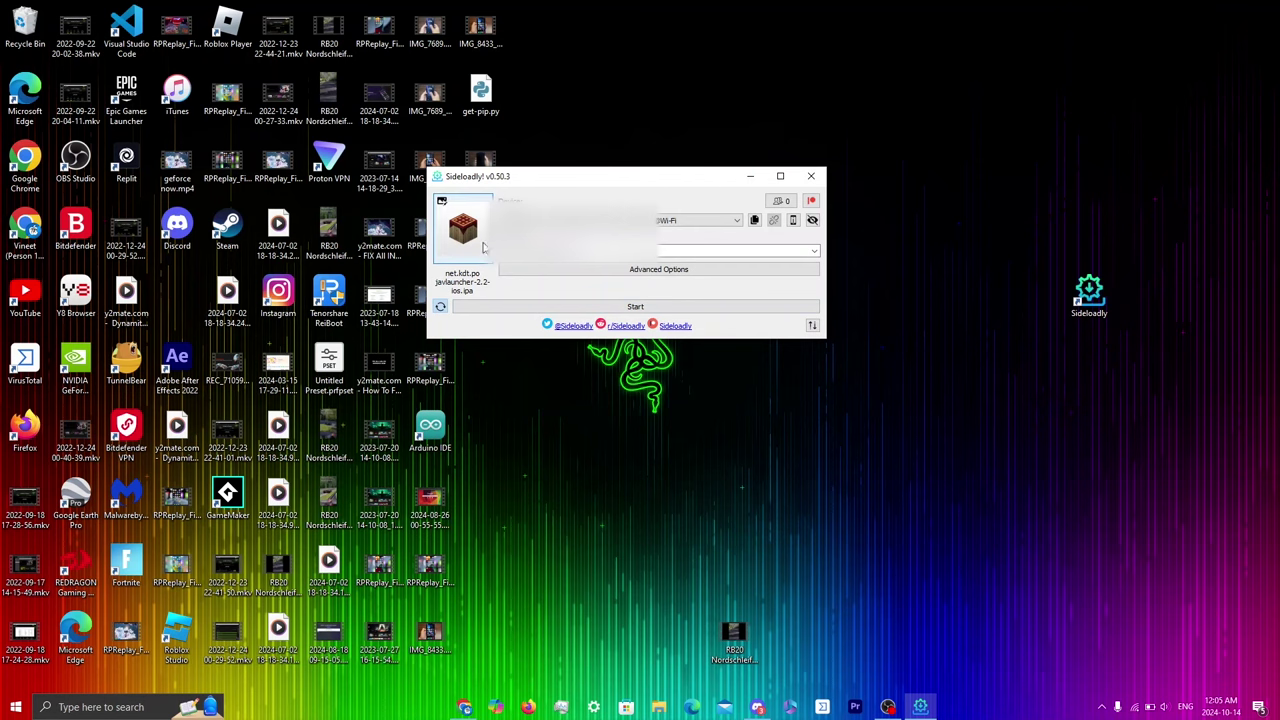
Step: Start the sideload, then open the Developer App profile under iPhone Settings > General > VPN & Device Management
left_click(615, 306)
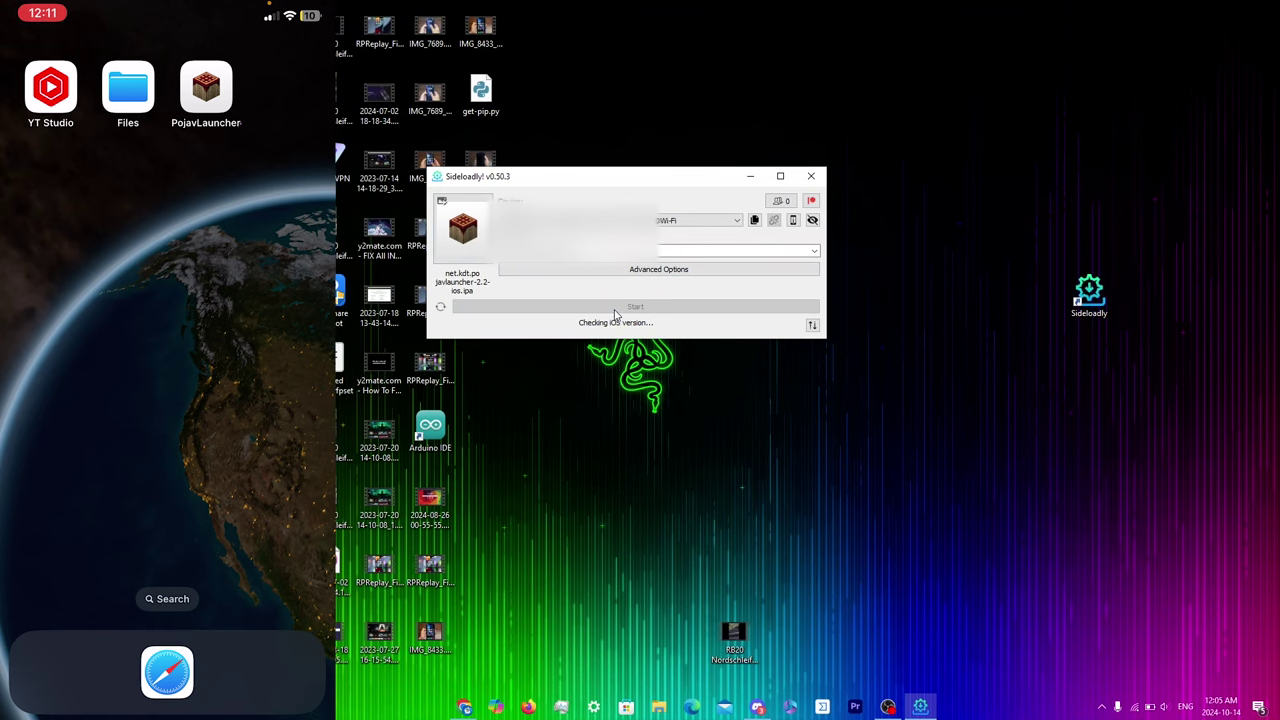
type("settings")
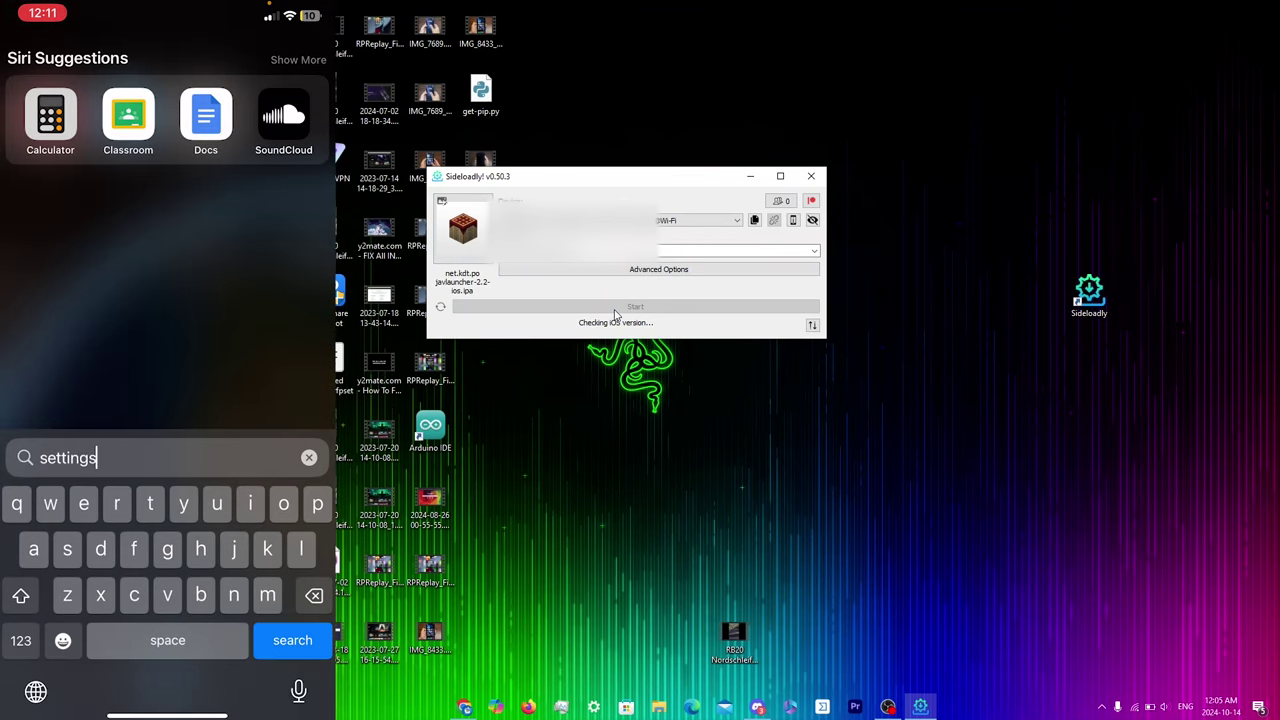
key("Return")
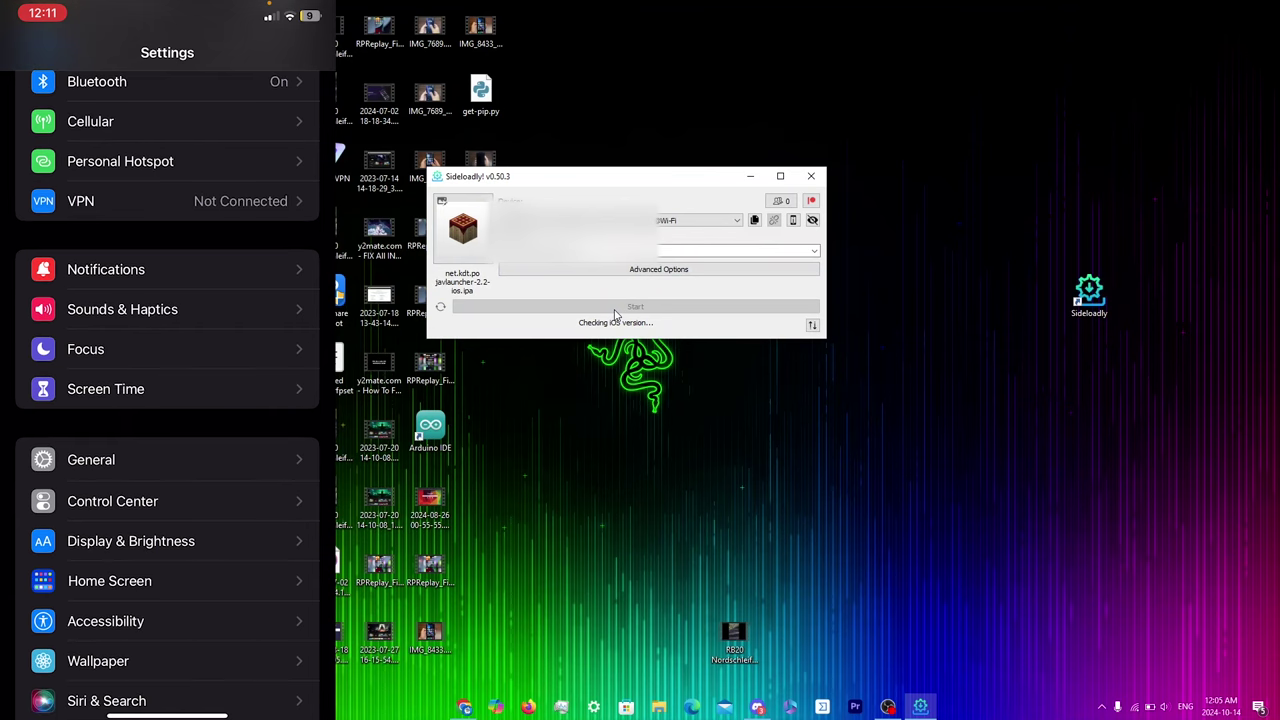
left_click(91, 459)
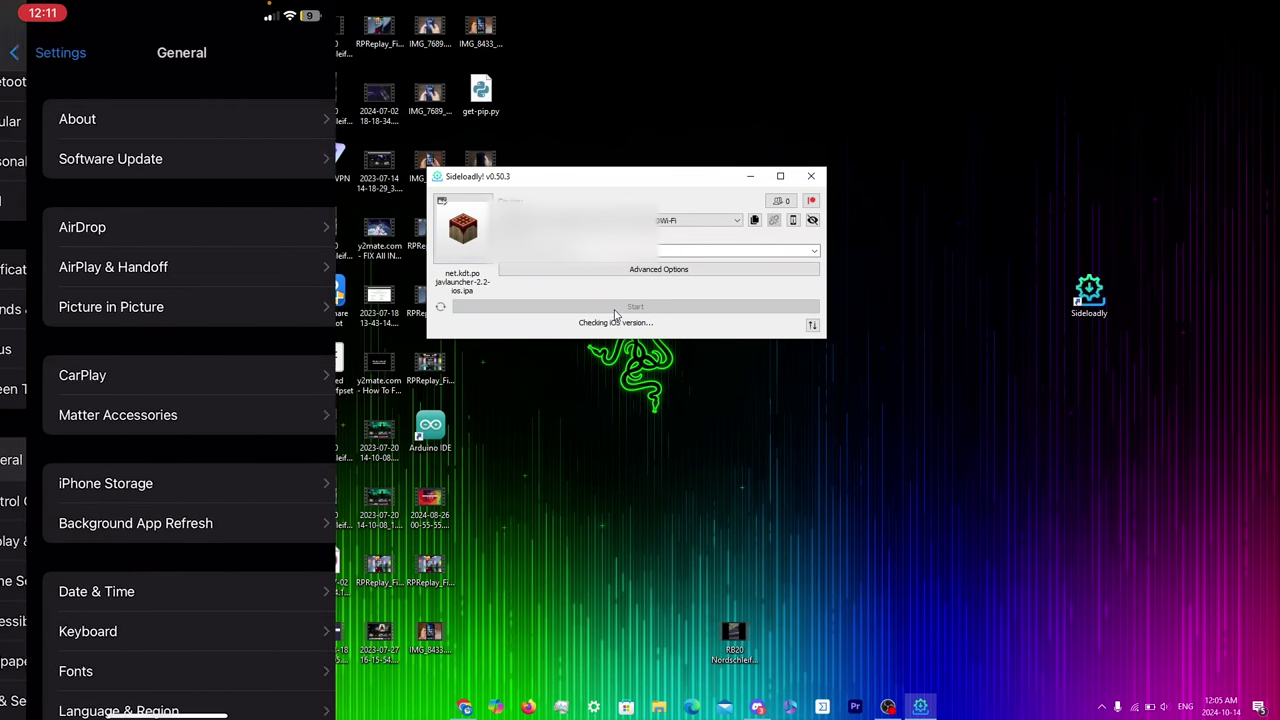
scroll(167, 400, "down", 5)
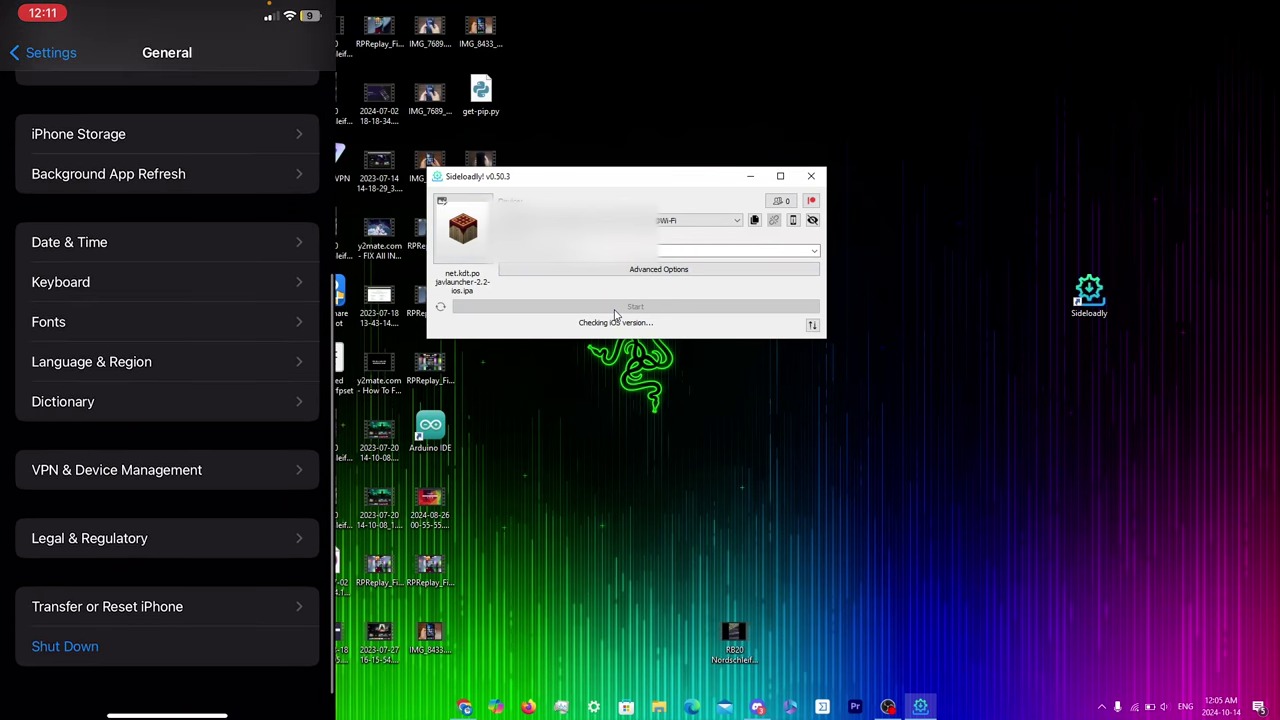
left_click(116, 469)
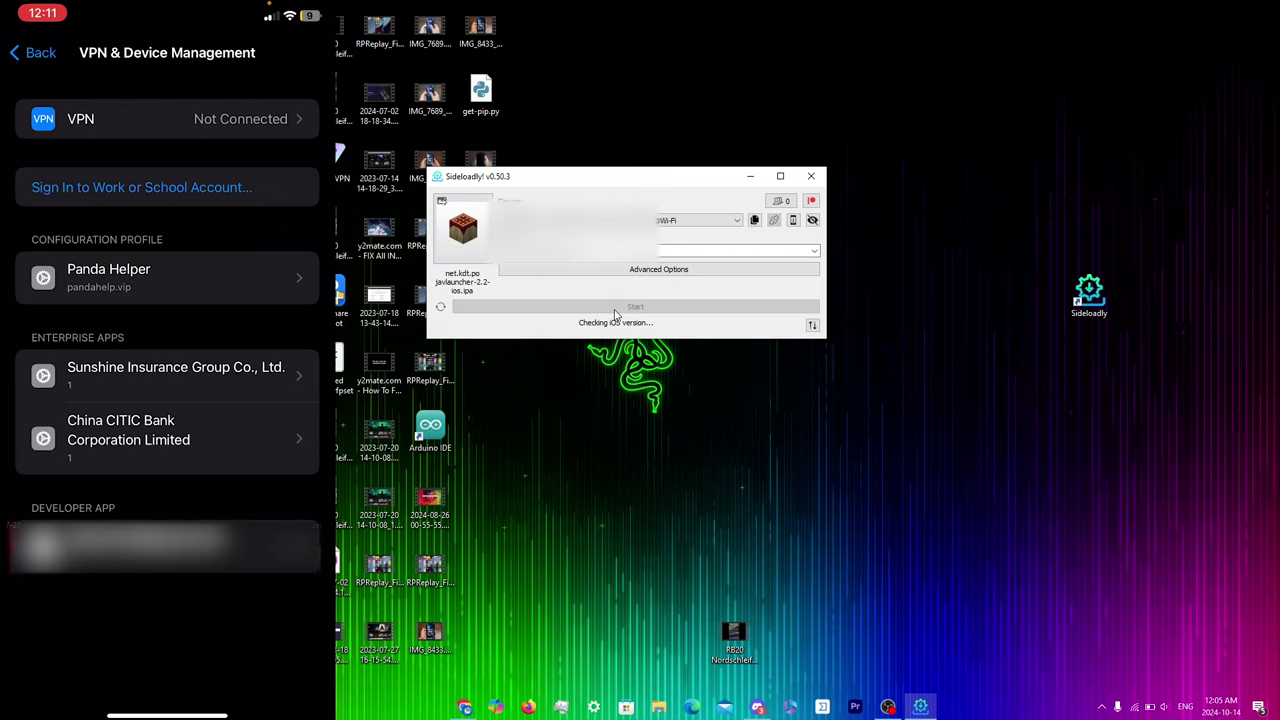
left_click(167, 547)
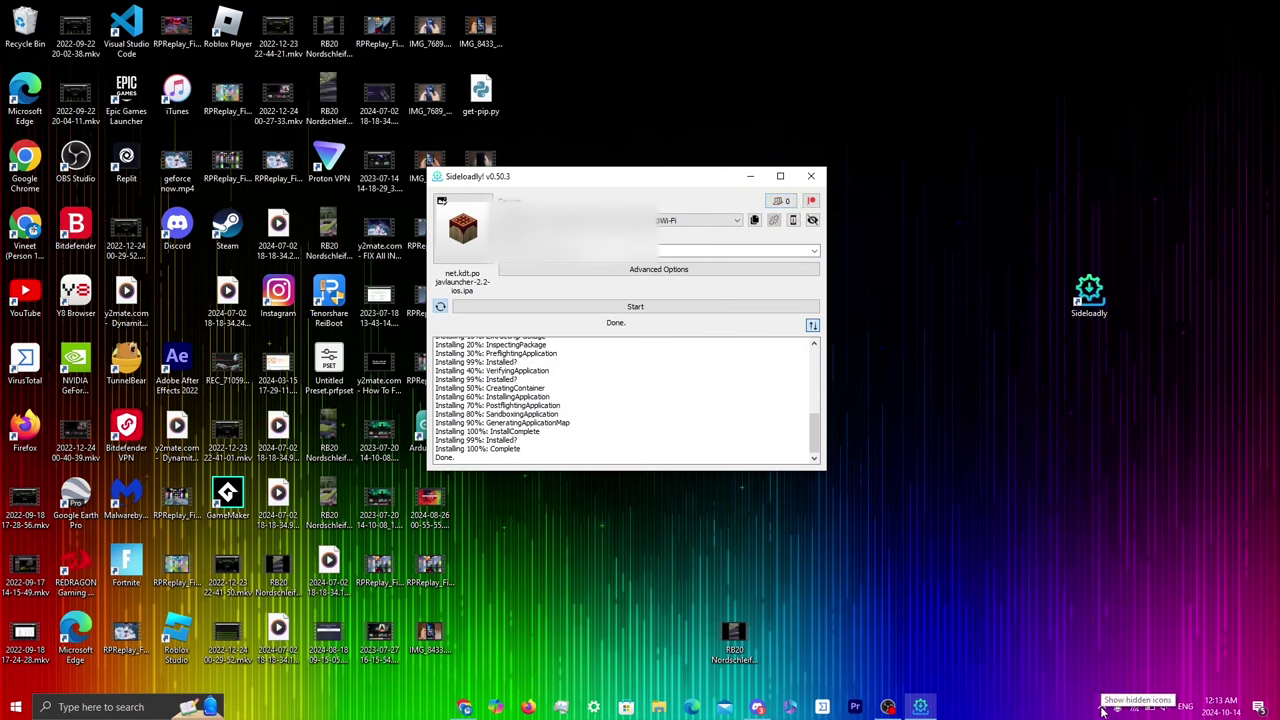
Step: From the Sideloadly tray menu, reveal Enable JIT for Apps > M iPhone > PojavLauncher v2.2
left_click(1103, 708)
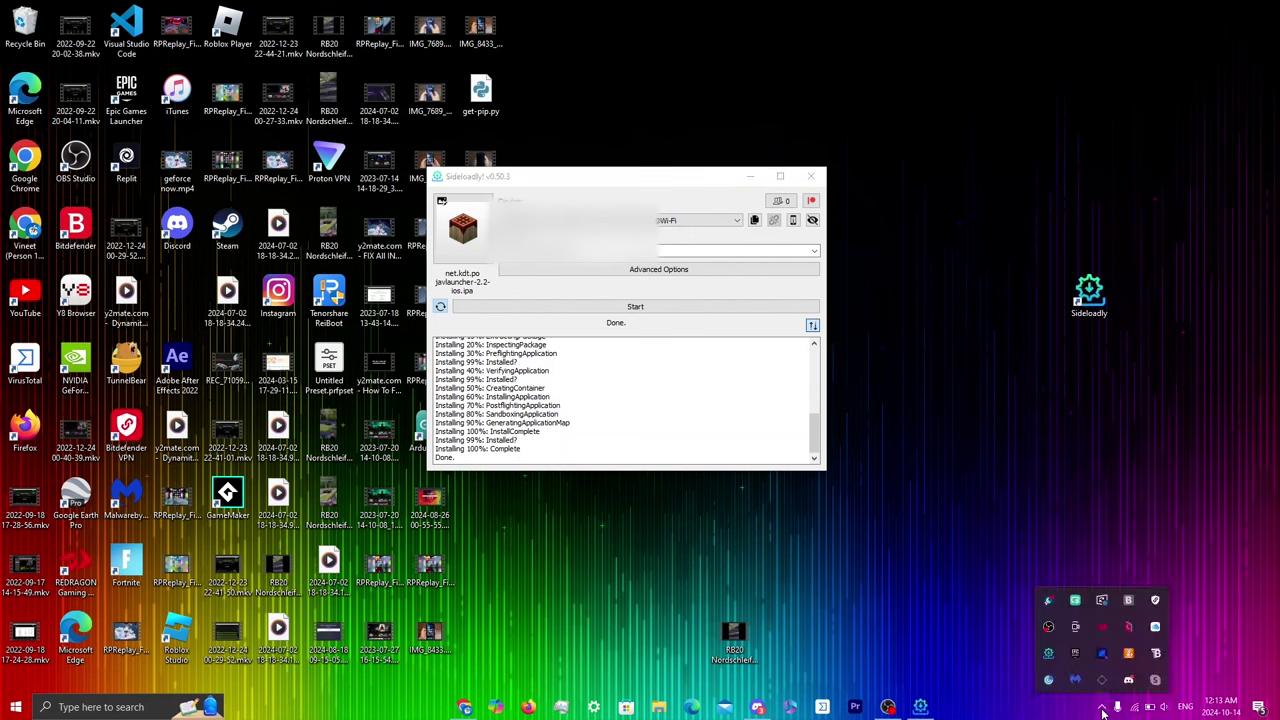
right_click(1048, 657)
mouse_move(1062, 618)
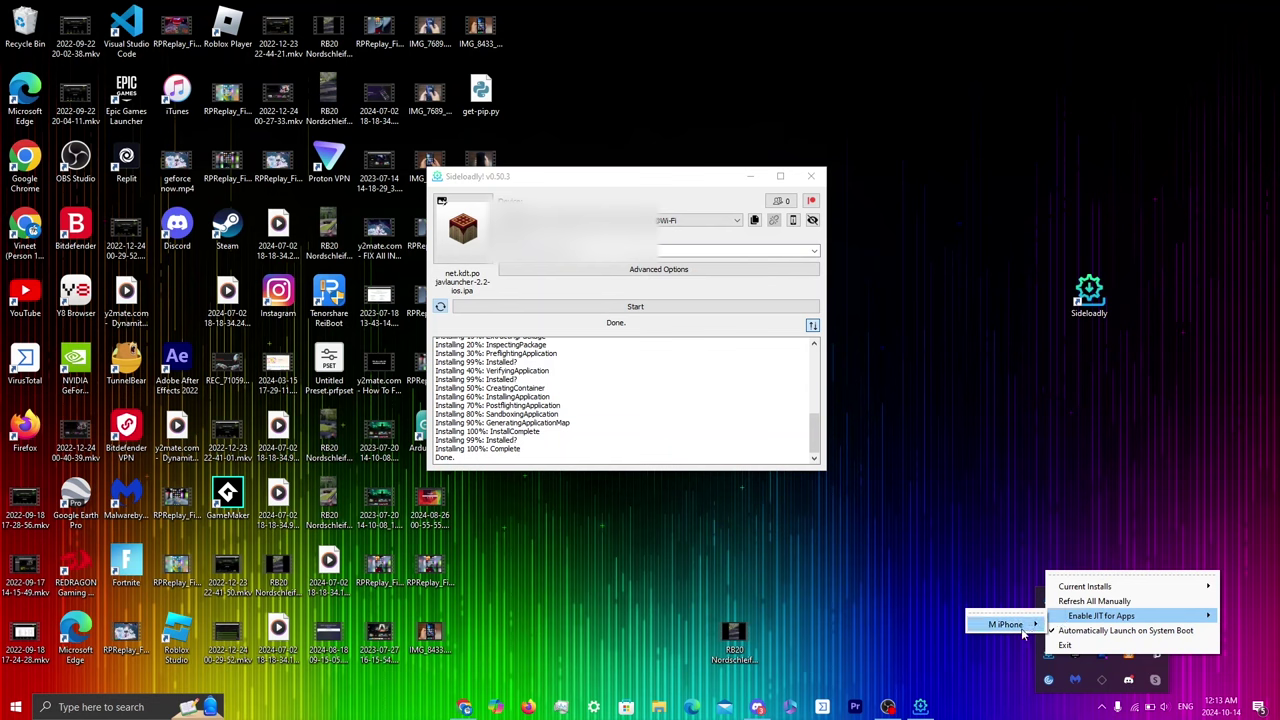
mouse_move(1000, 627)
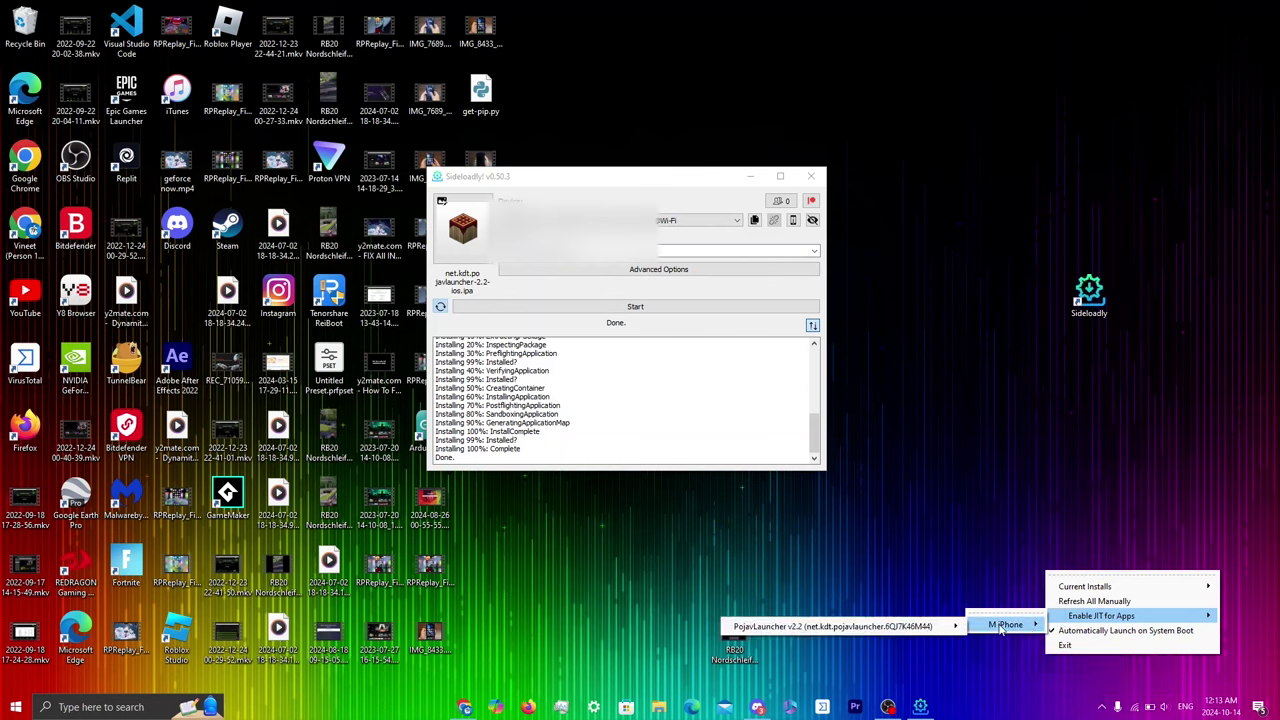
mouse_move(830, 628)
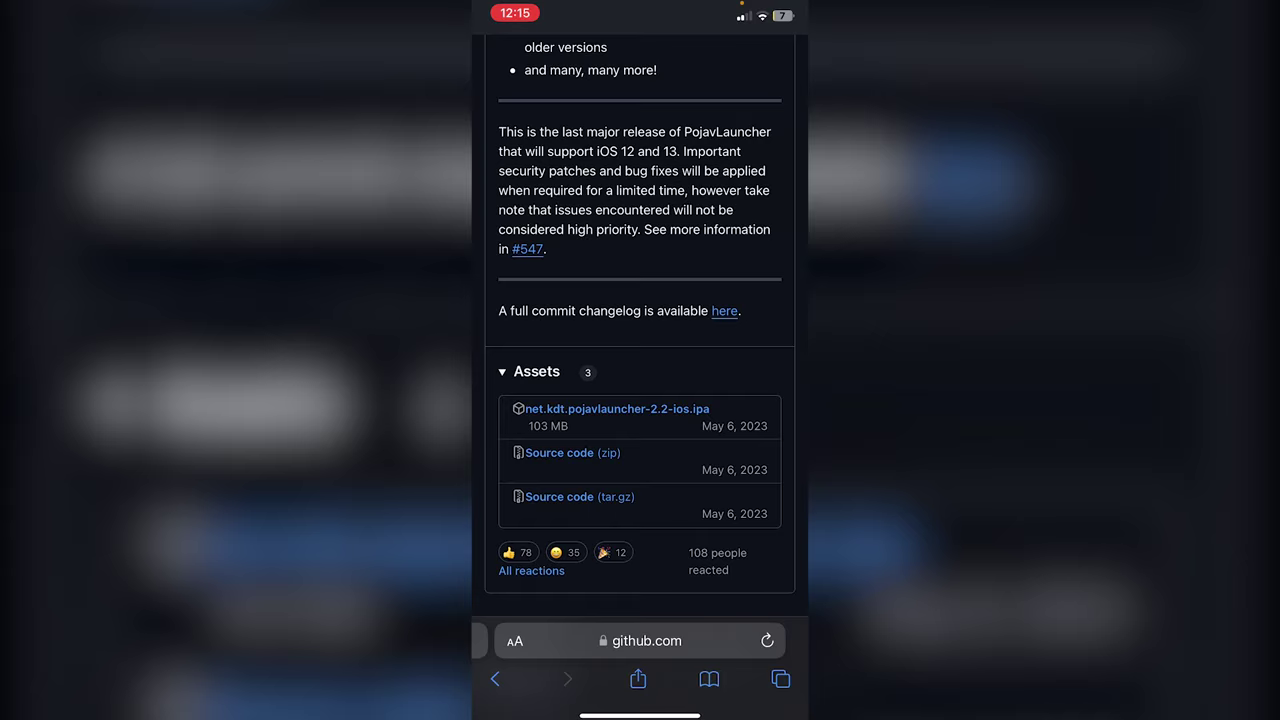
Step: In iPhone Safari, download net.kdt.pojavlauncher-2.2-ios.ipa from the release Assets and go home
scroll(640, 400, "down", 2)
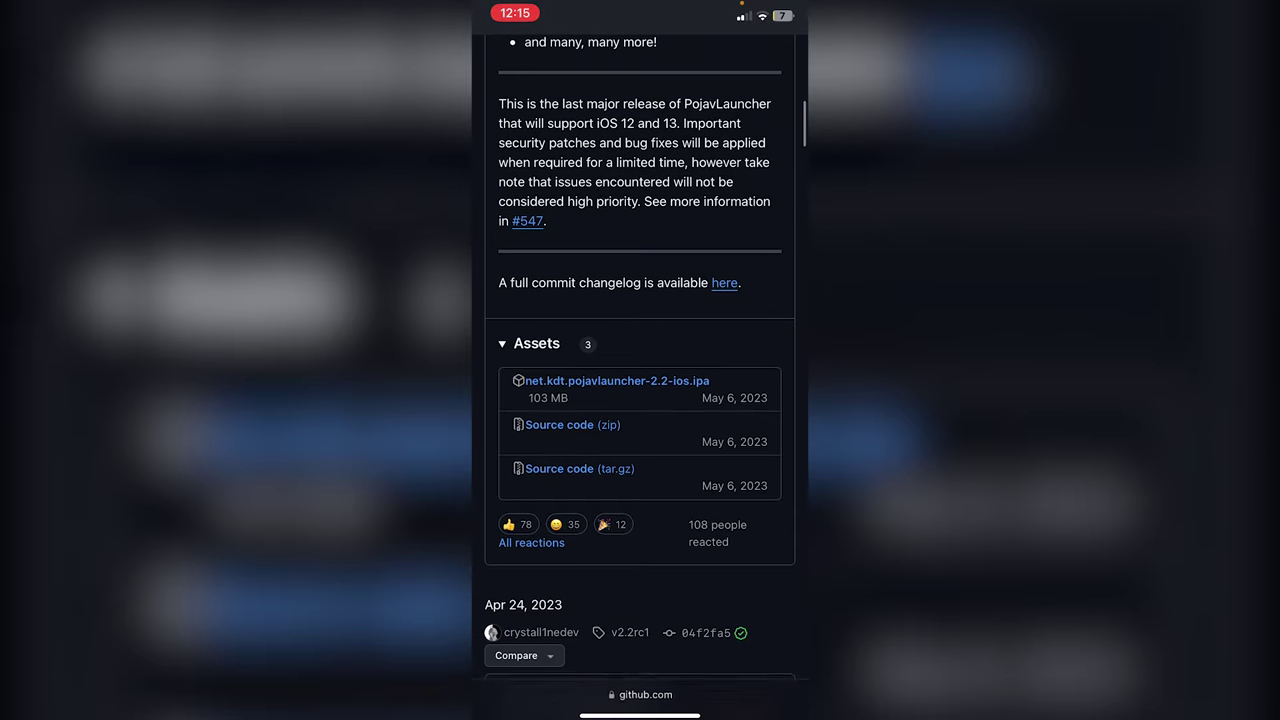
scroll(640, 400, "up", 1)
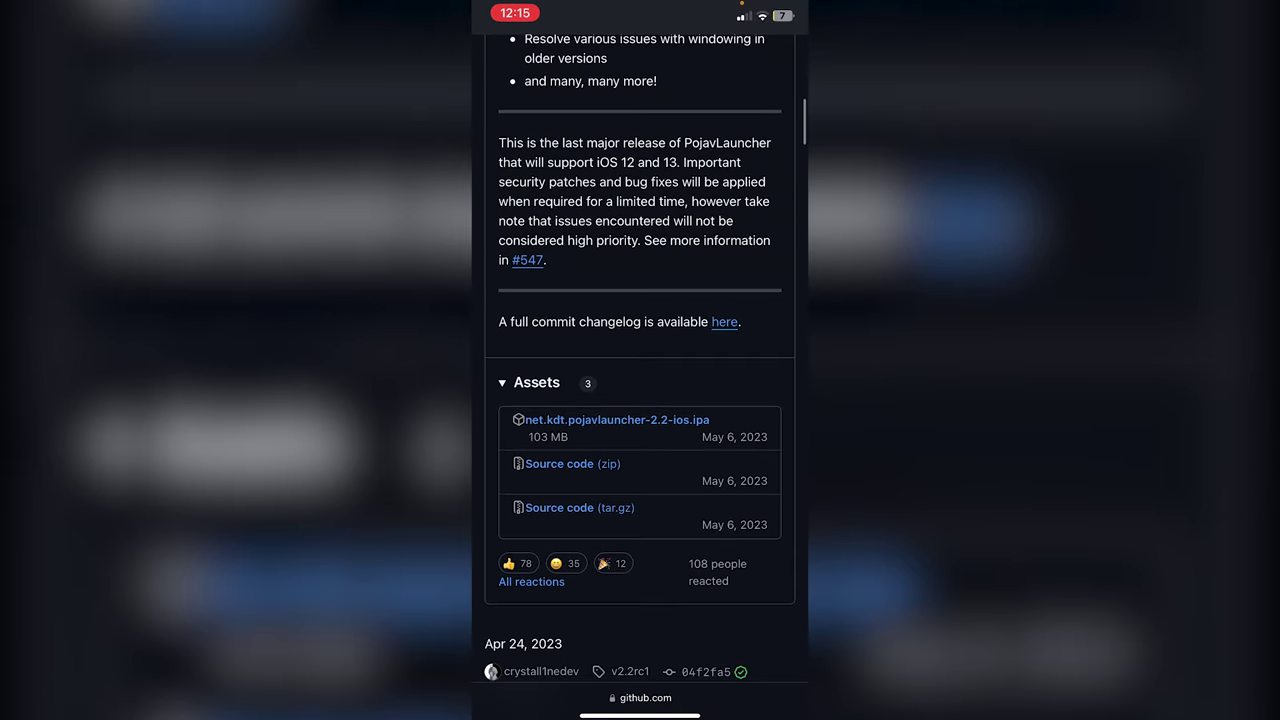
scroll(640, 360, "up", 10)
scroll(640, 360, "down", 2)
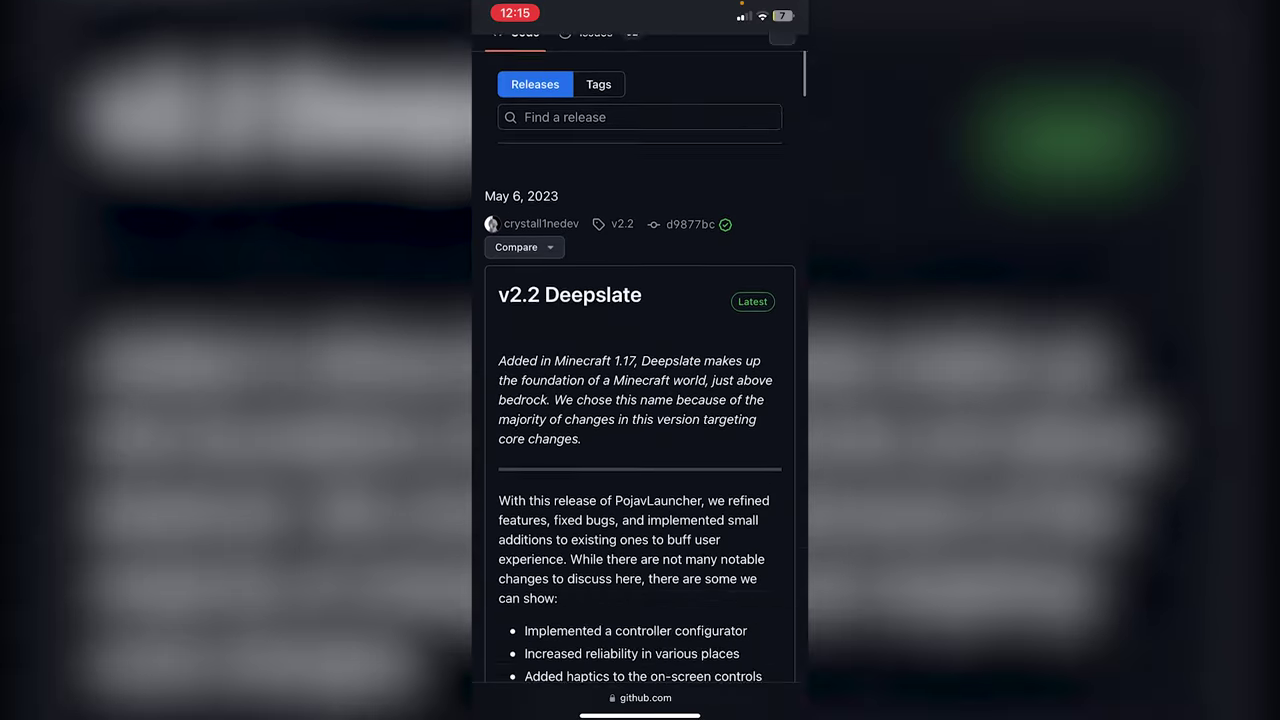
scroll(640, 360, "down", 8)
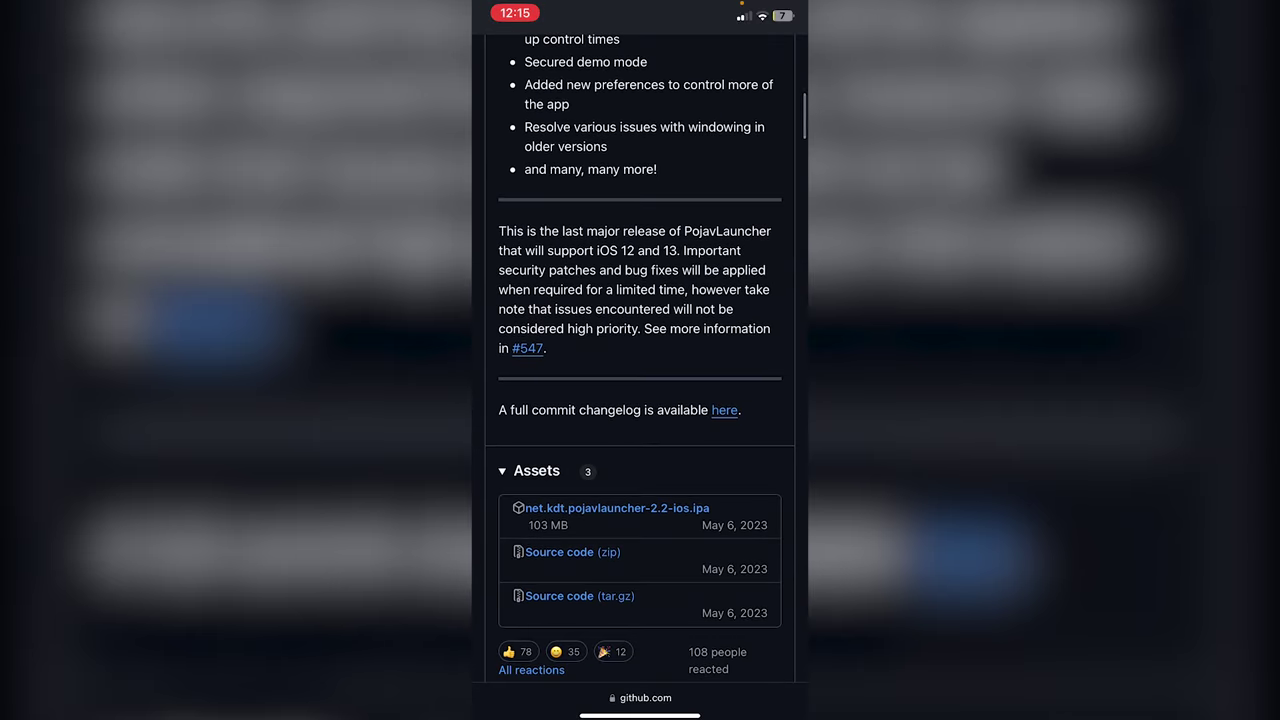
left_click(617, 508)
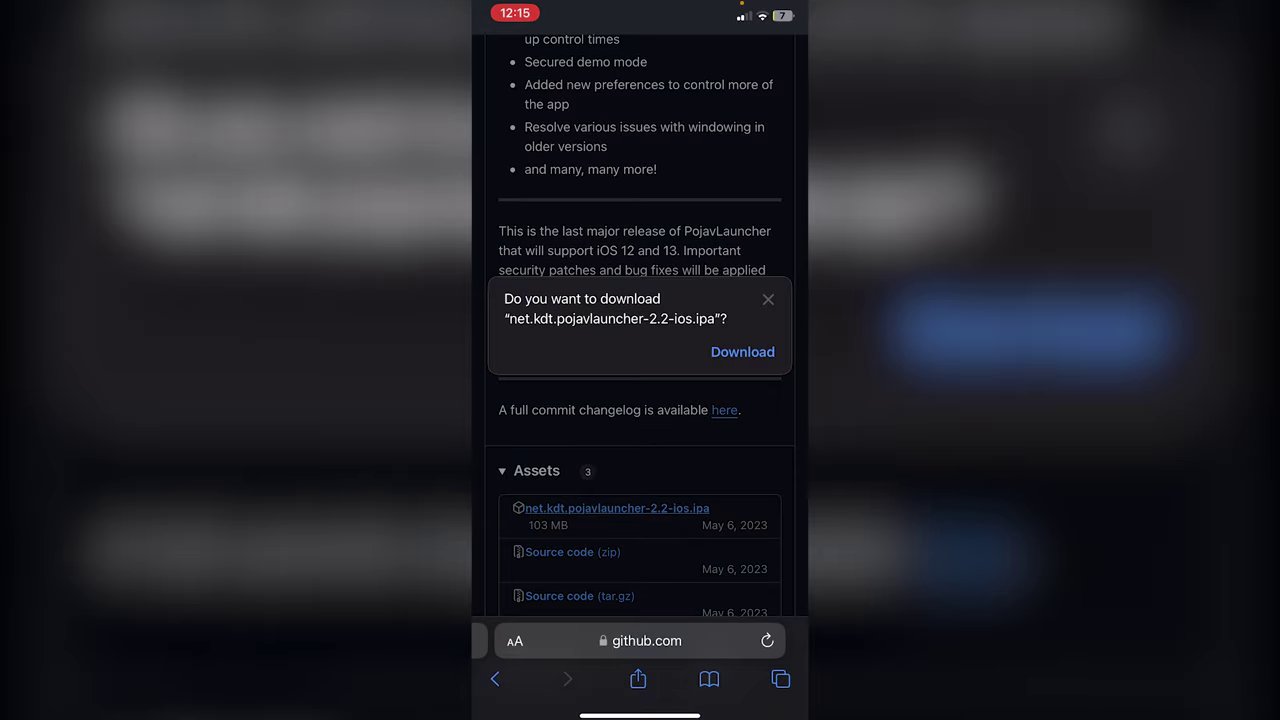
left_click(741, 352)
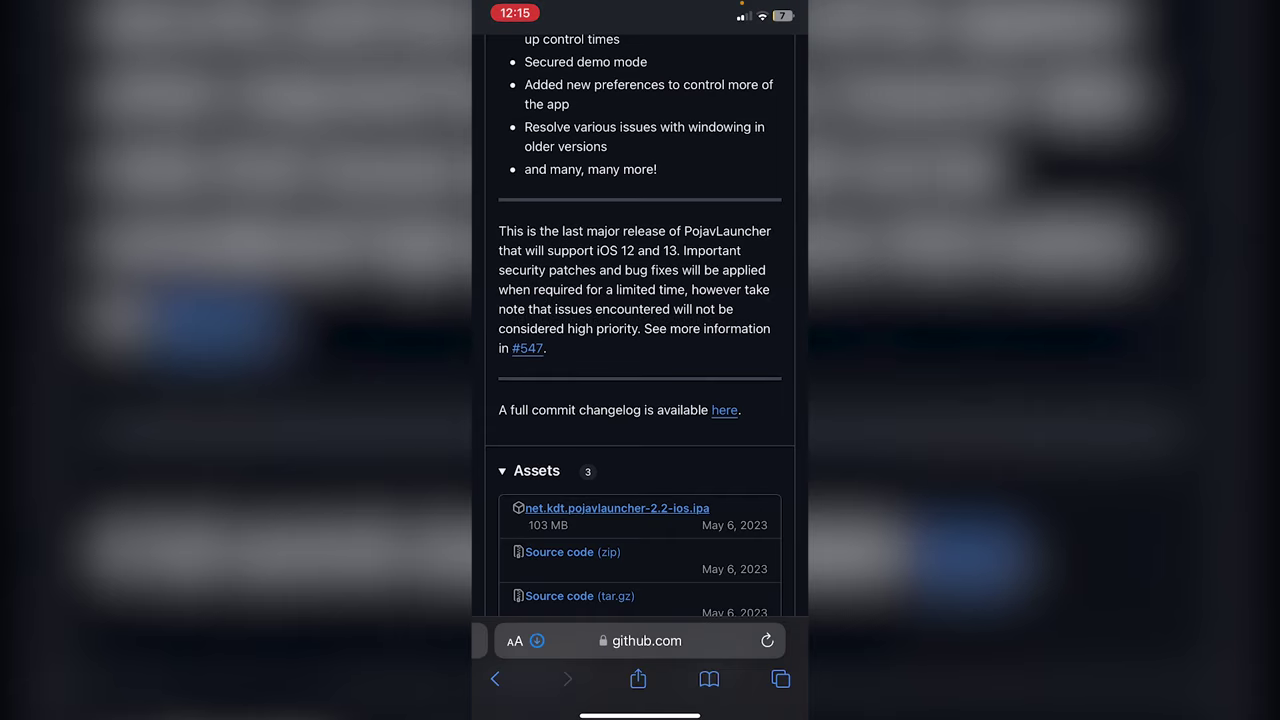
left_click_drag(640, 714, 640, 450)
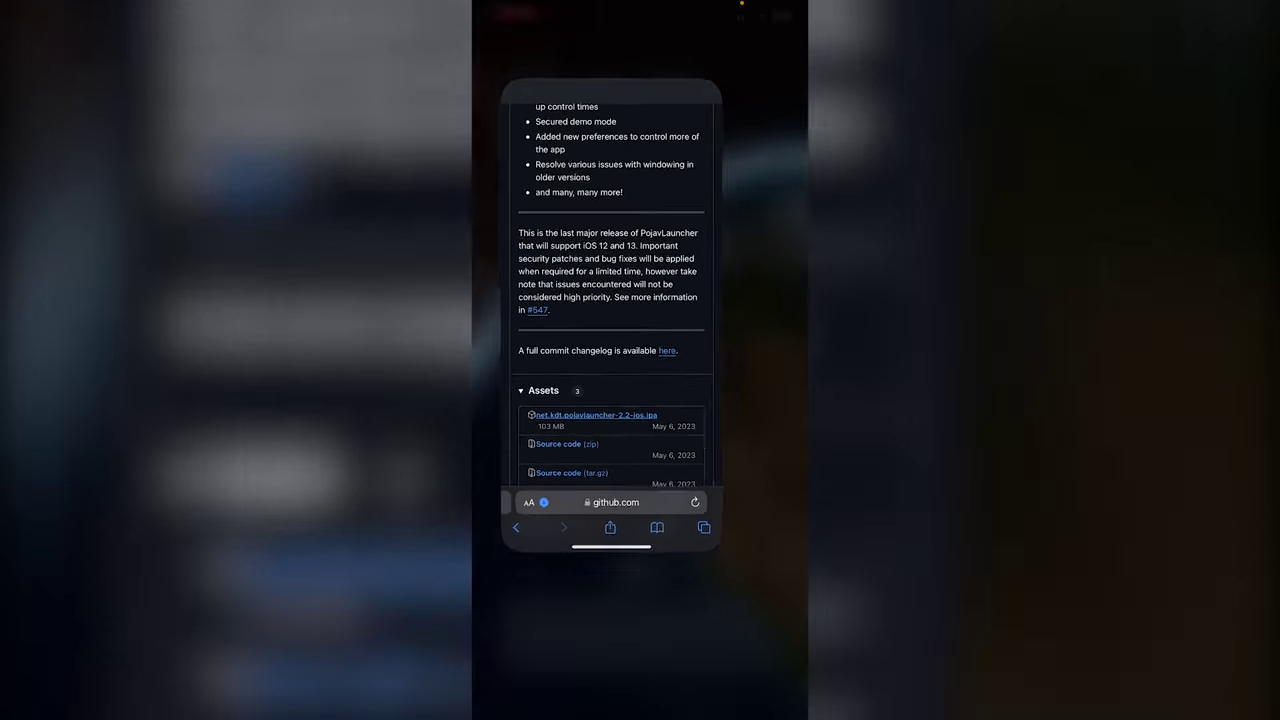
Step: Open TrollStore through a Spotlight search for 'troll'
left_click(640, 598)
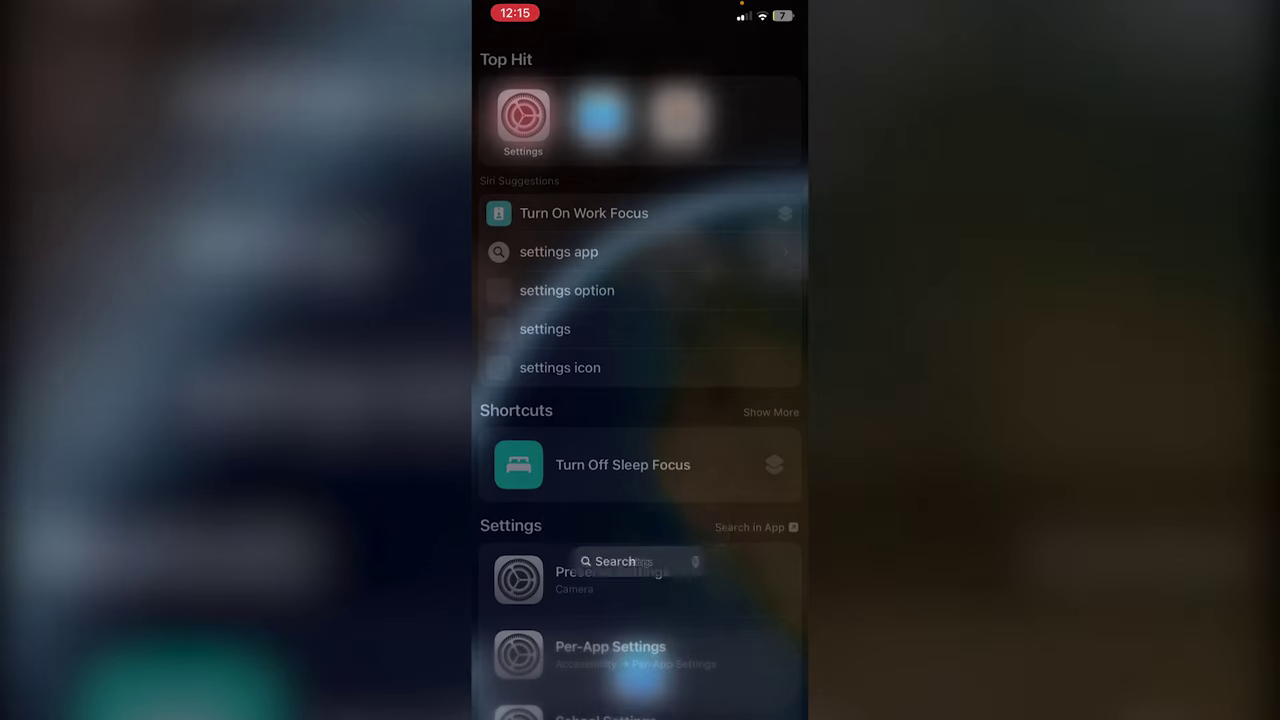
type("tro")
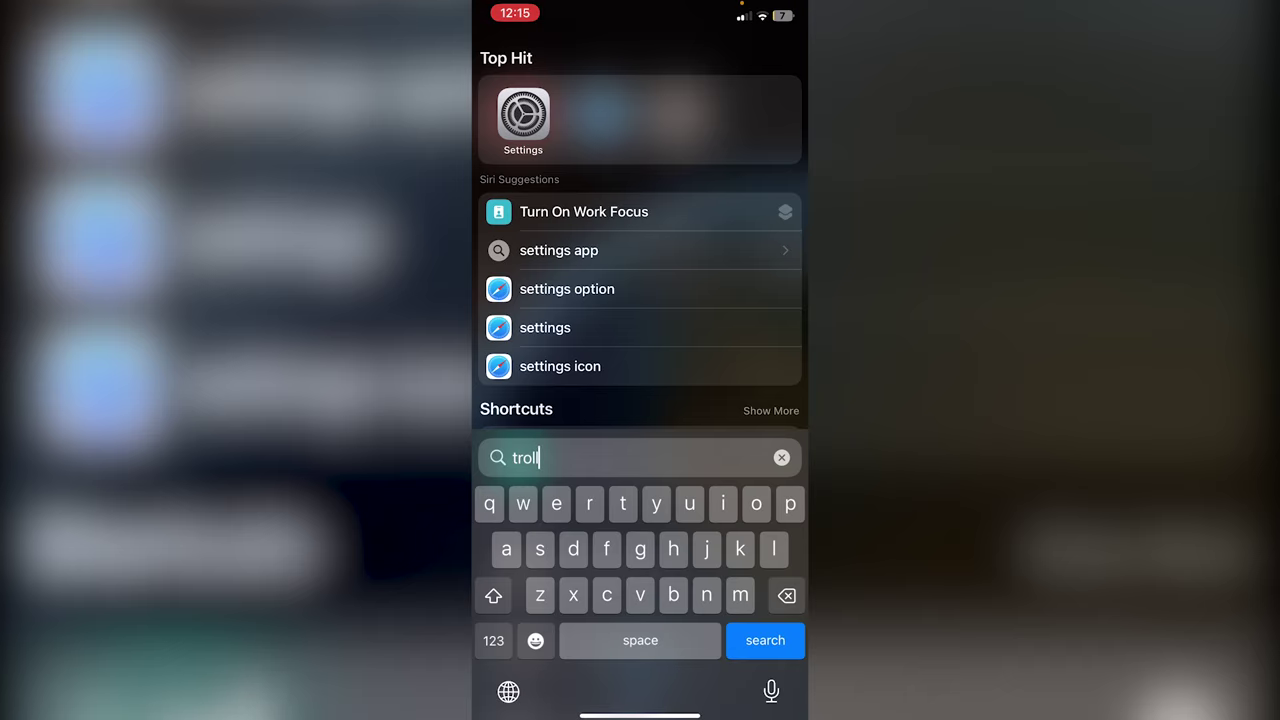
type("ll")
key("Return")
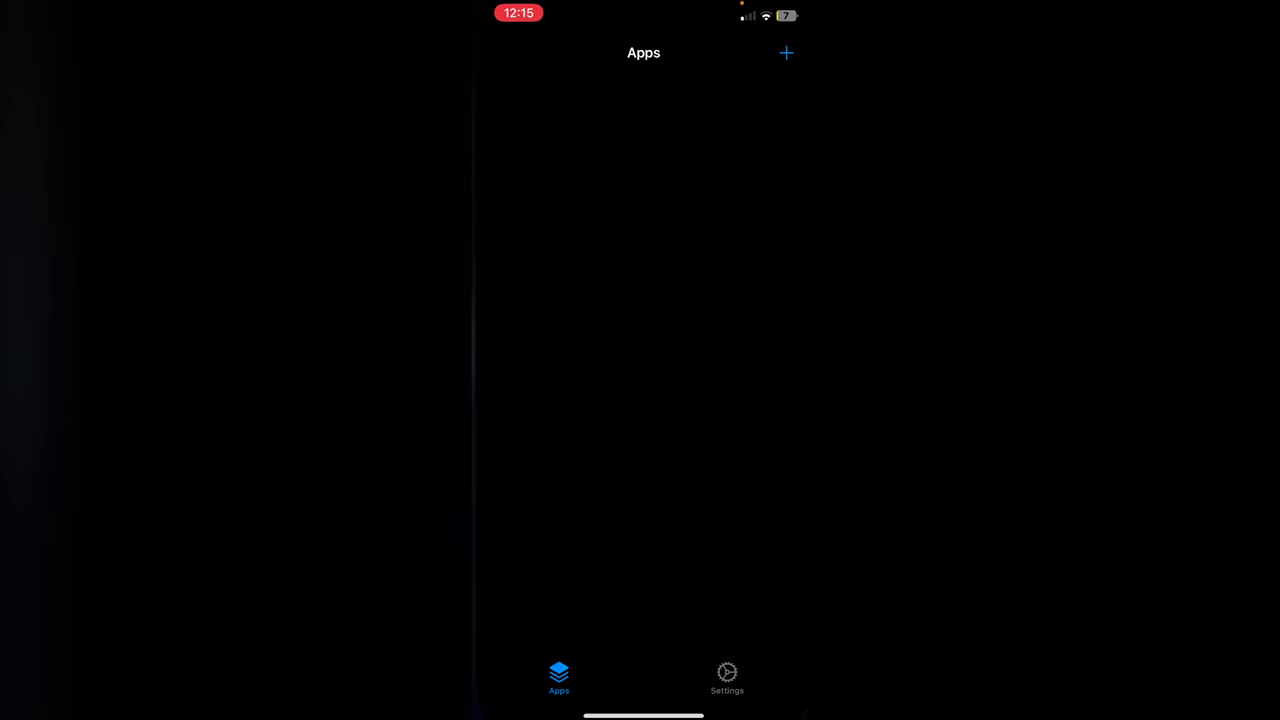
Step: Install the downloaded PojavLauncher .ipa from Recents using Install IPA File
left_click(782, 53)
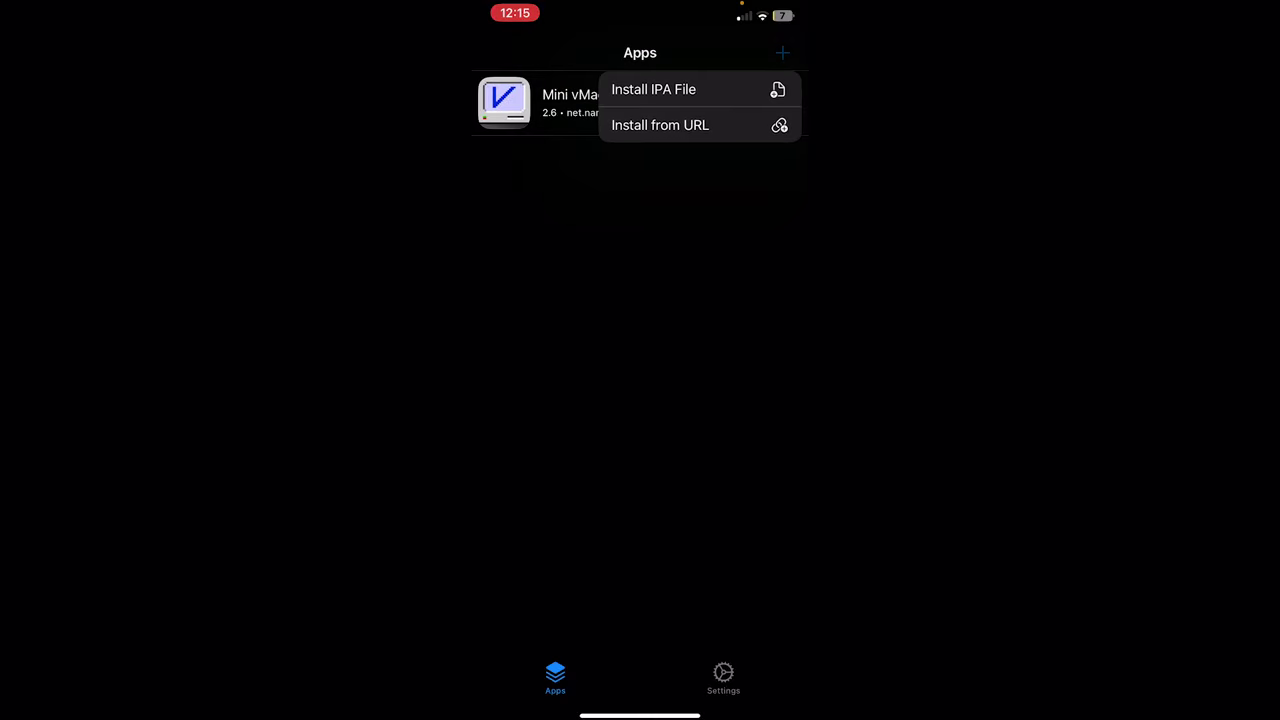
left_click(653, 89)
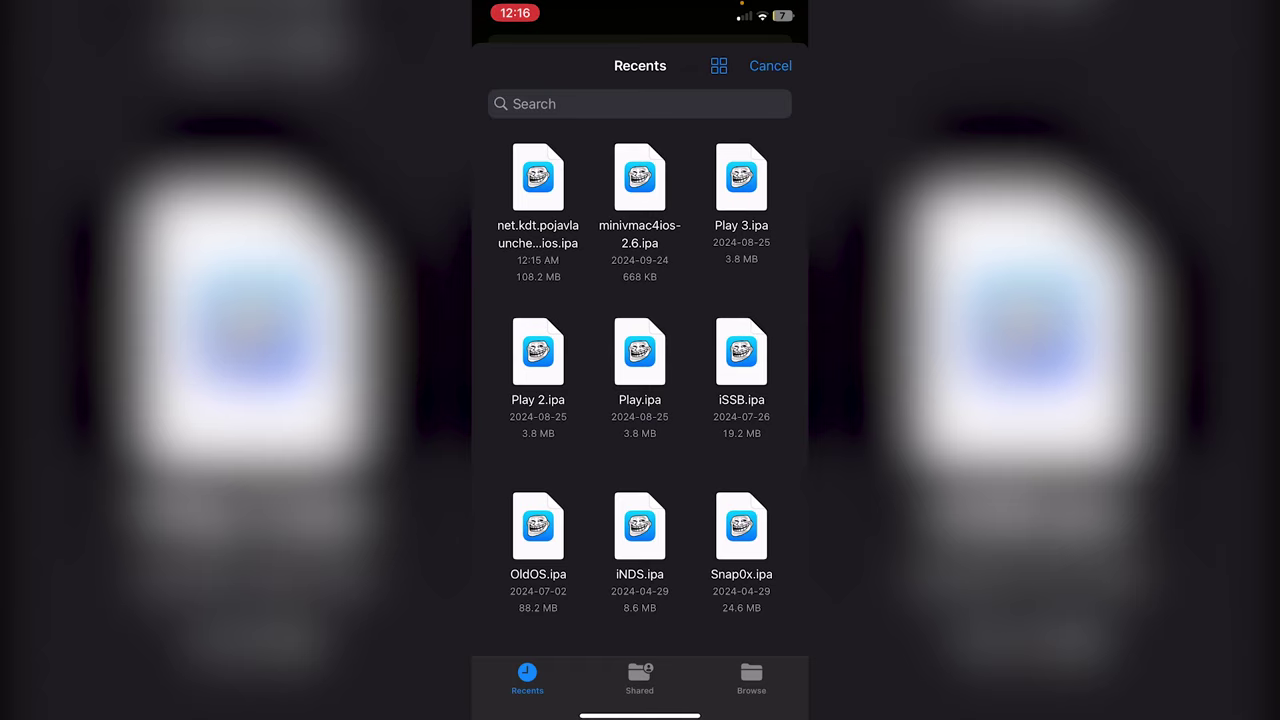
left_click(538, 190)
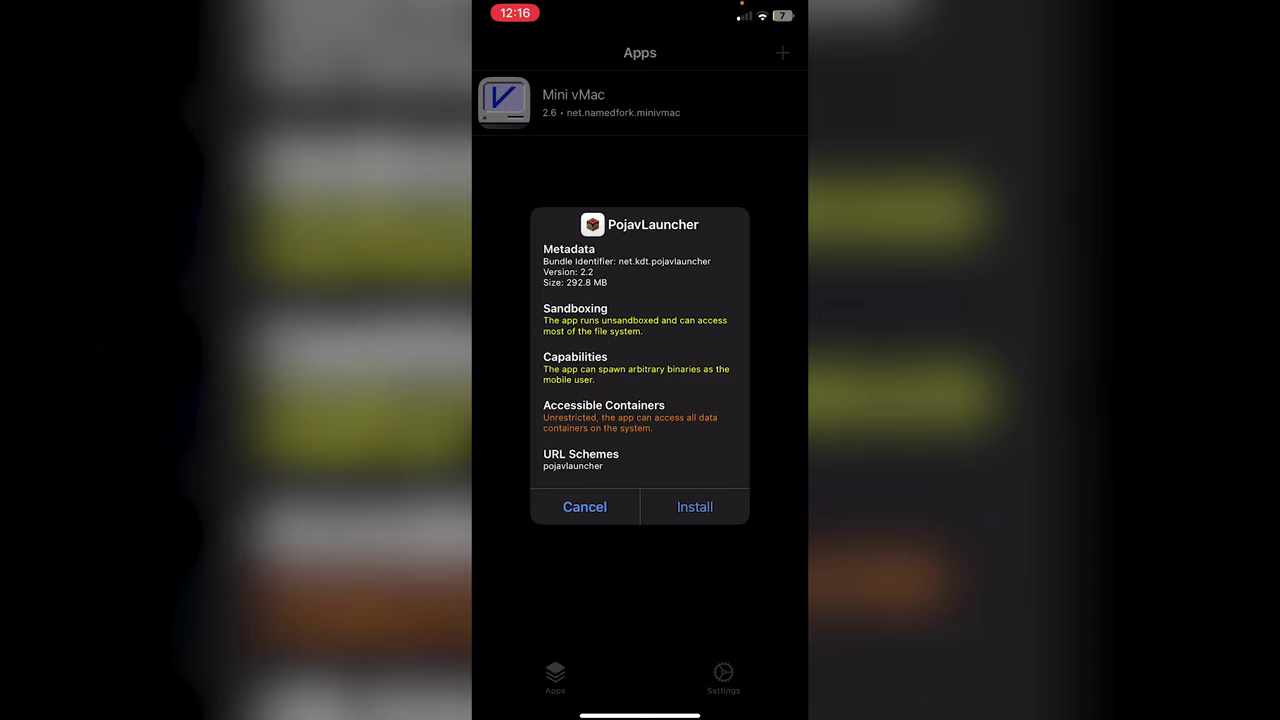
left_click(694, 507)
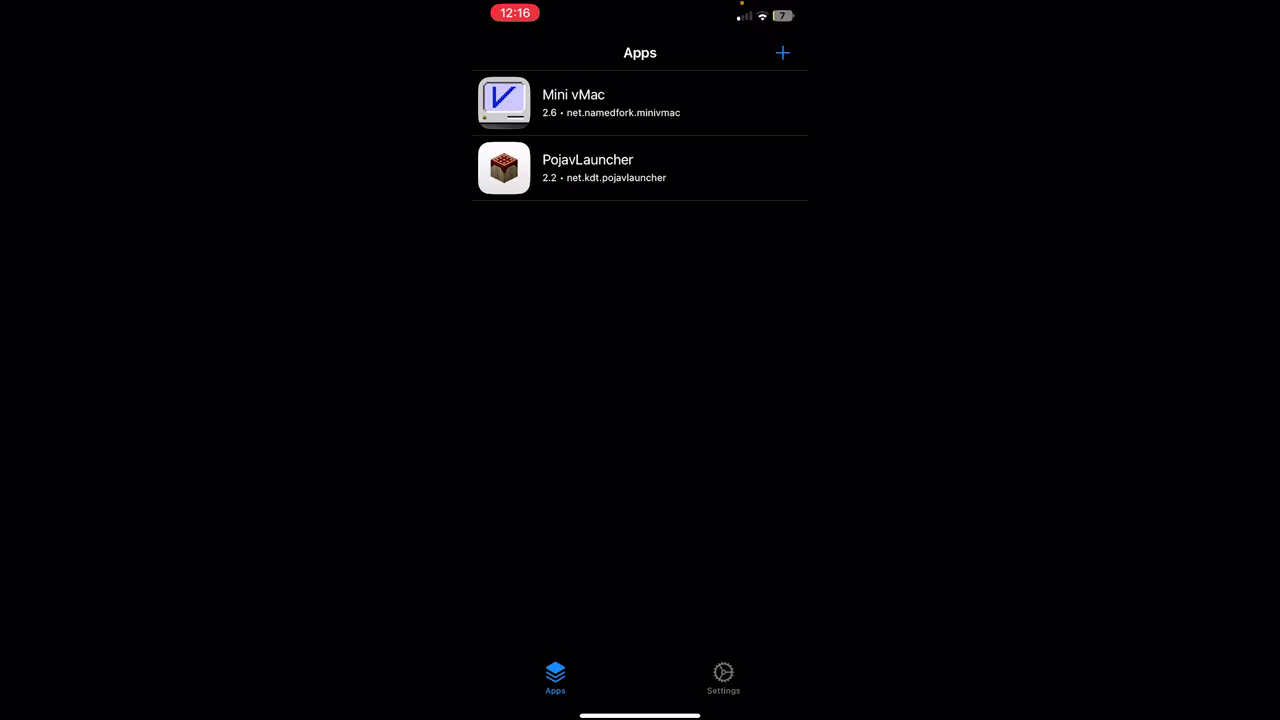
Step: Launch PojavLauncher from TrollStore's Apps list using Open with JIT
left_click(600, 168)
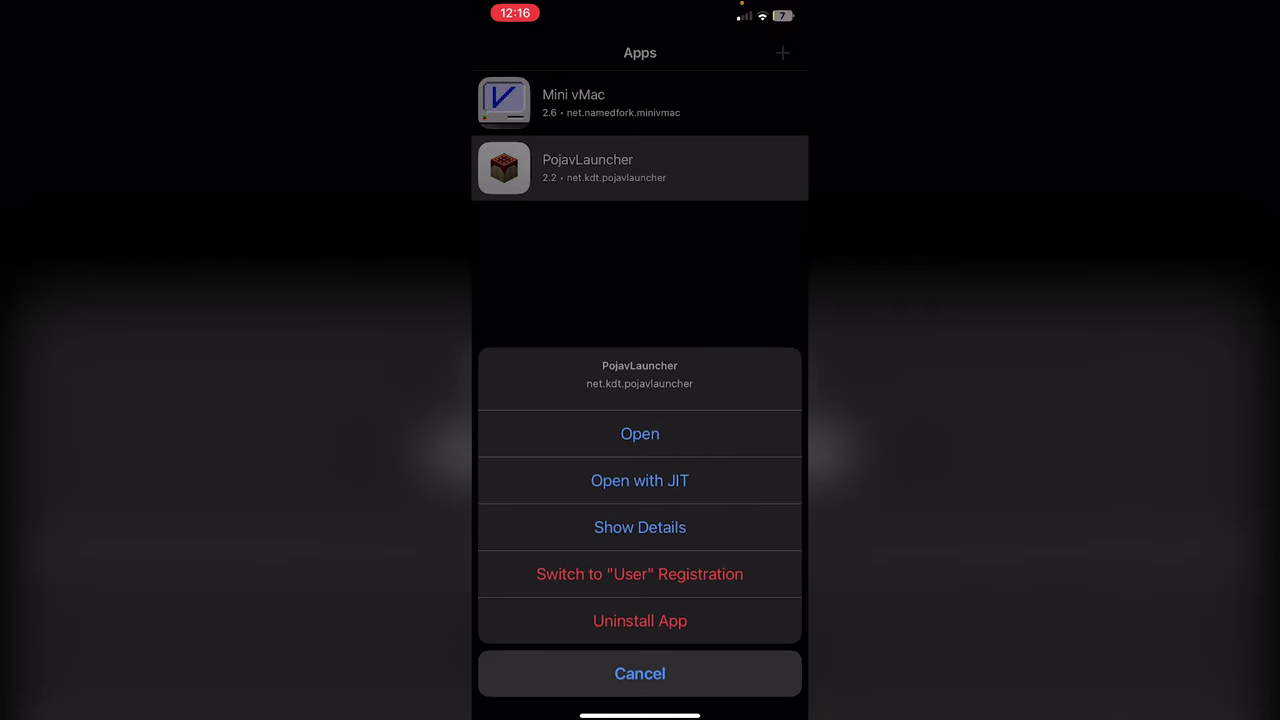
left_click(640, 480)
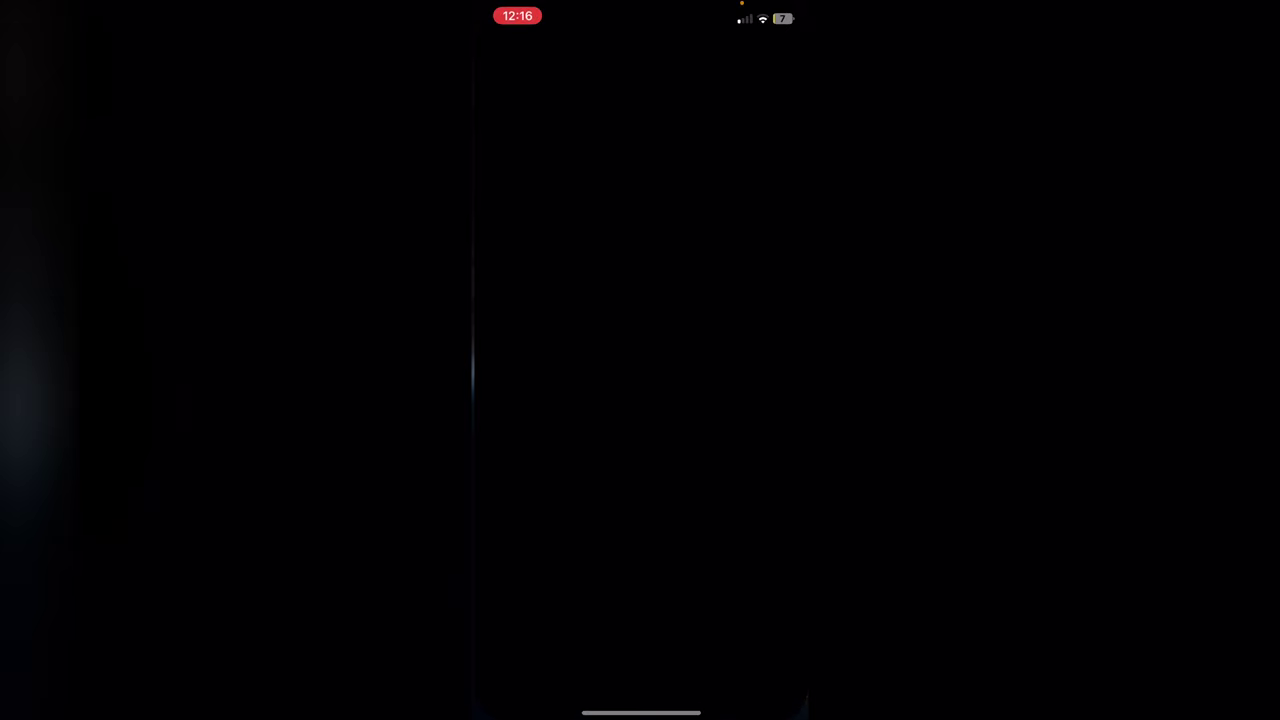